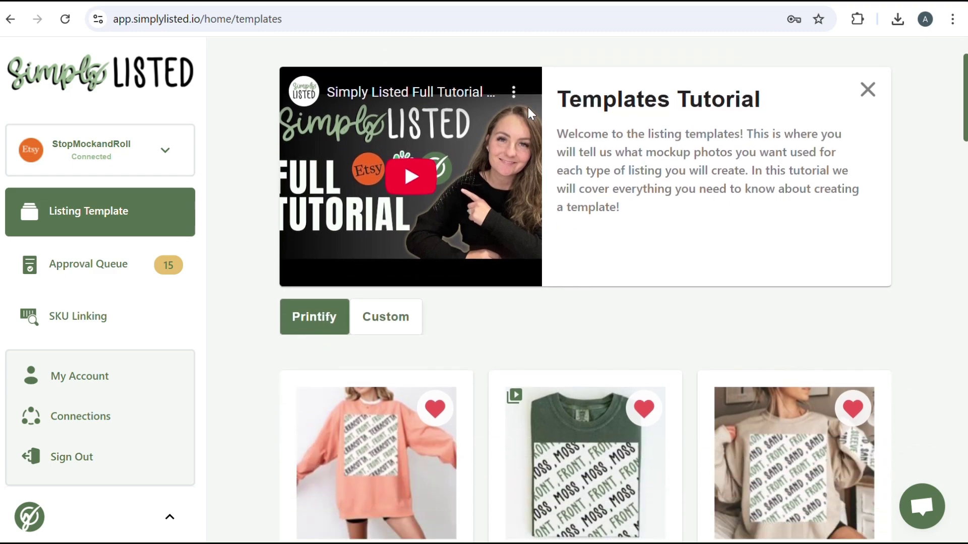
Open the Approval Queue and scroll down to the Woven Blanket drafts
{"action": "scroll", "coordinate": [527, 107], "scroll_direction": "down", "scroll_amount": 15}
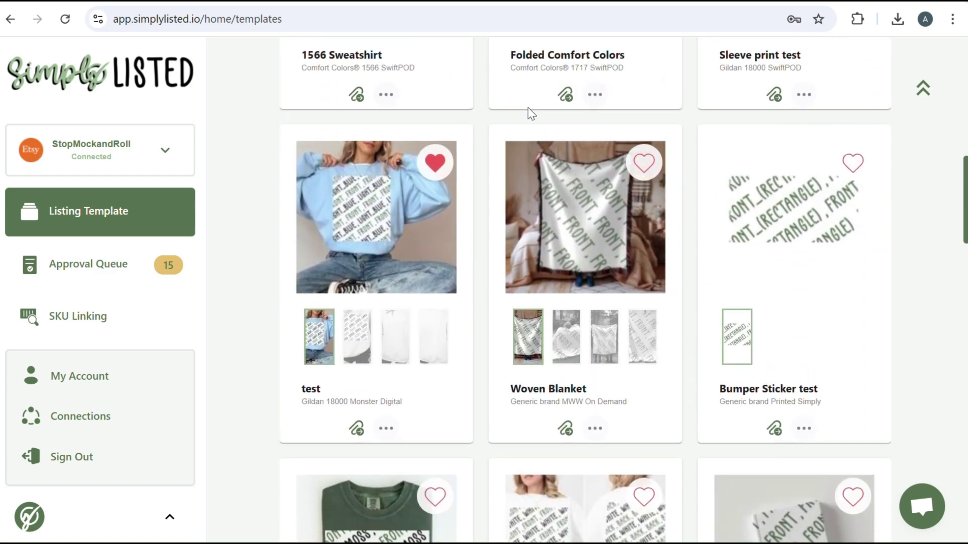
{"action": "scroll", "coordinate": [528, 107], "scroll_direction": "down", "scroll_amount": 5}
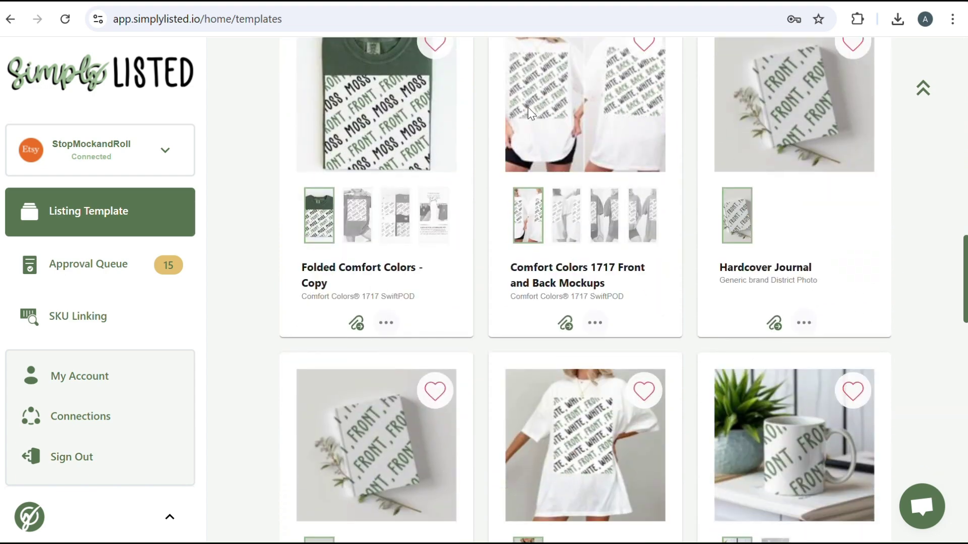
{"action": "scroll", "coordinate": [528, 107], "scroll_direction": "up", "scroll_amount": 8}
{"action": "scroll", "coordinate": [527, 108], "scroll_direction": "up", "scroll_amount": 11}
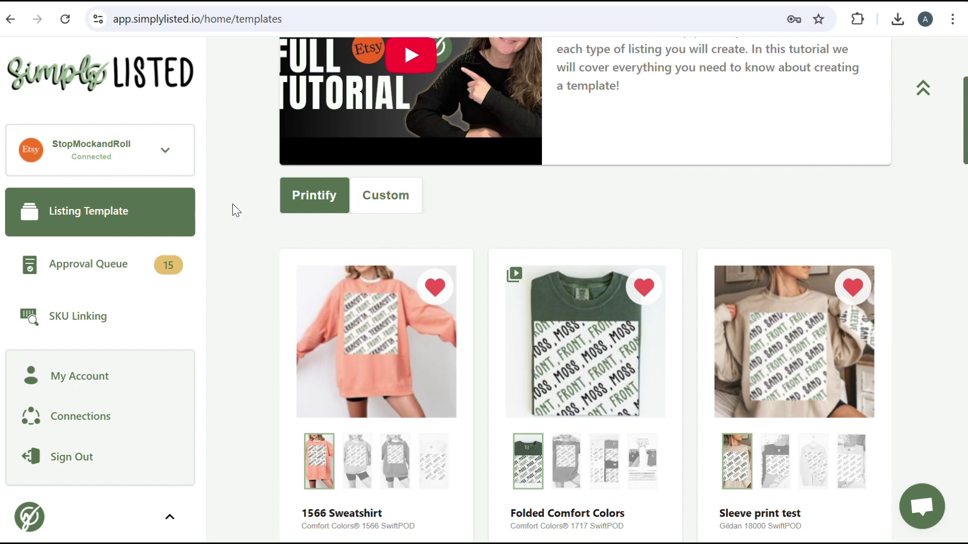
{"action": "left_click", "coordinate": [143, 267]}
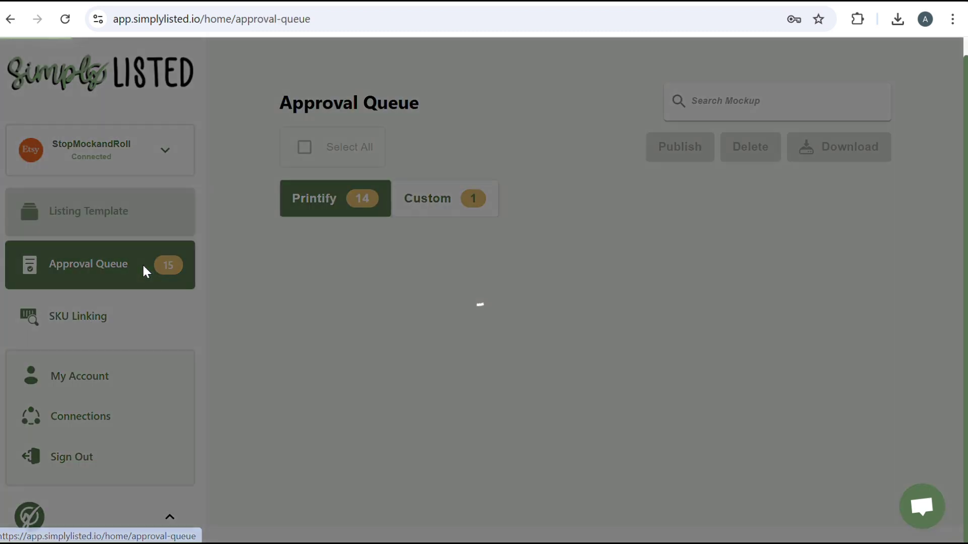
{"action": "scroll", "coordinate": [209, 261], "scroll_direction": "down", "scroll_amount": 3}
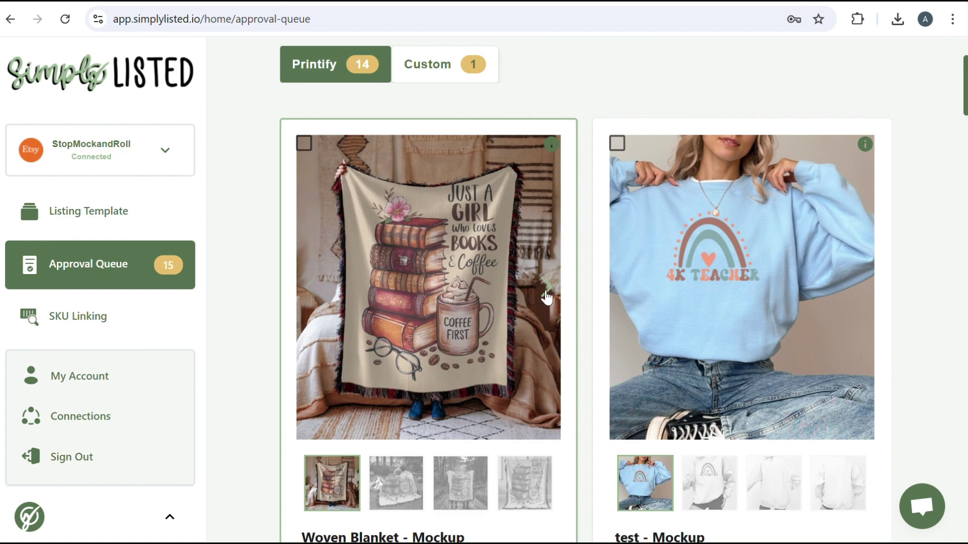
Page through the Woven Blanket - Mockup card's images to the fourth mockup
{"action": "left_click", "coordinate": [547, 296]}
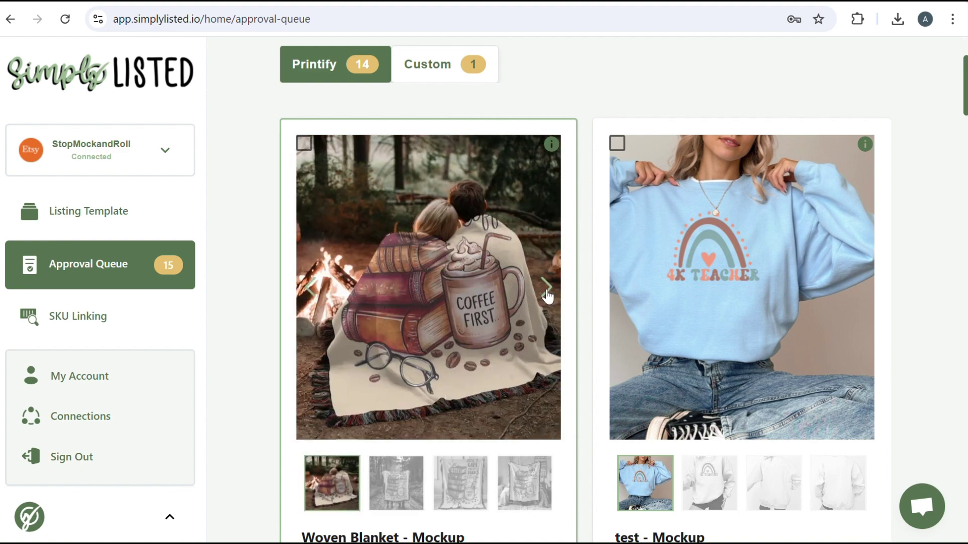
{"action": "left_click", "coordinate": [546, 296]}
{"action": "left_click", "coordinate": [547, 296]}
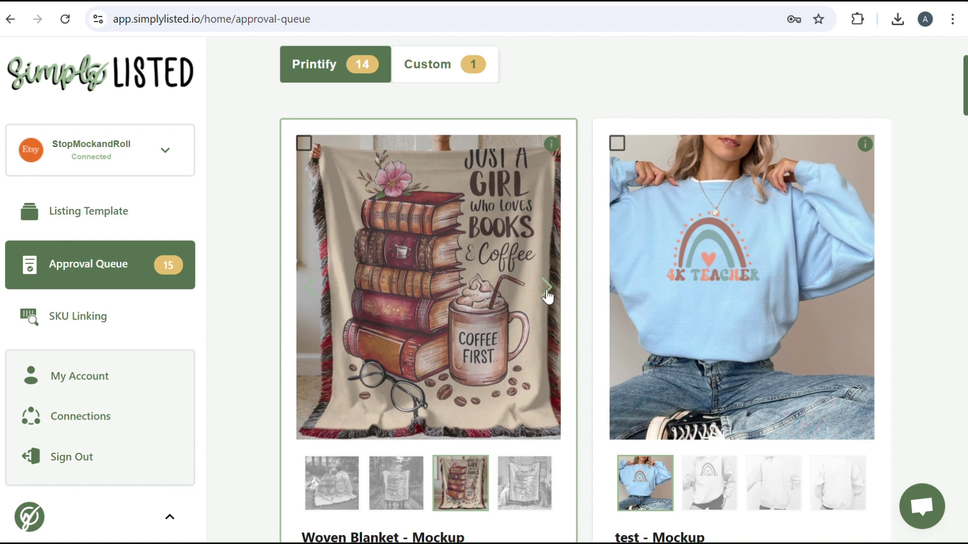
{"action": "left_click", "coordinate": [547, 296]}
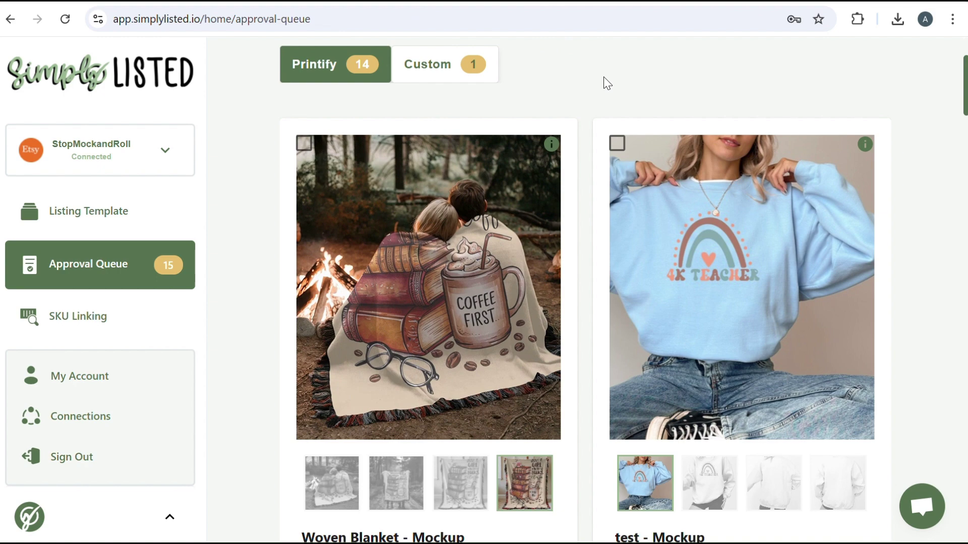
Open the first Woven Blanket Mockup Canva template listing on Etsy and scroll its product page
{"action": "left_click", "coordinate": [613, 4]}
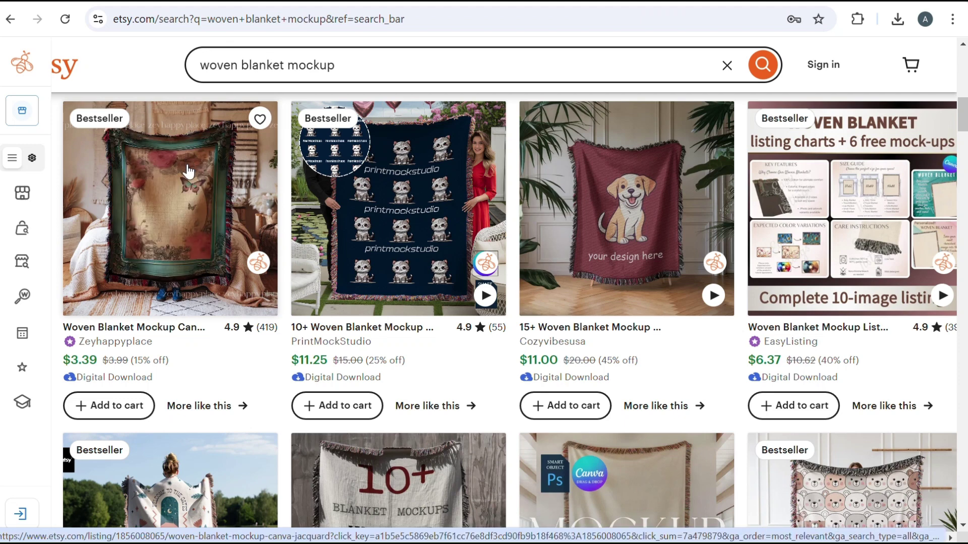
{"action": "left_click", "coordinate": [187, 188]}
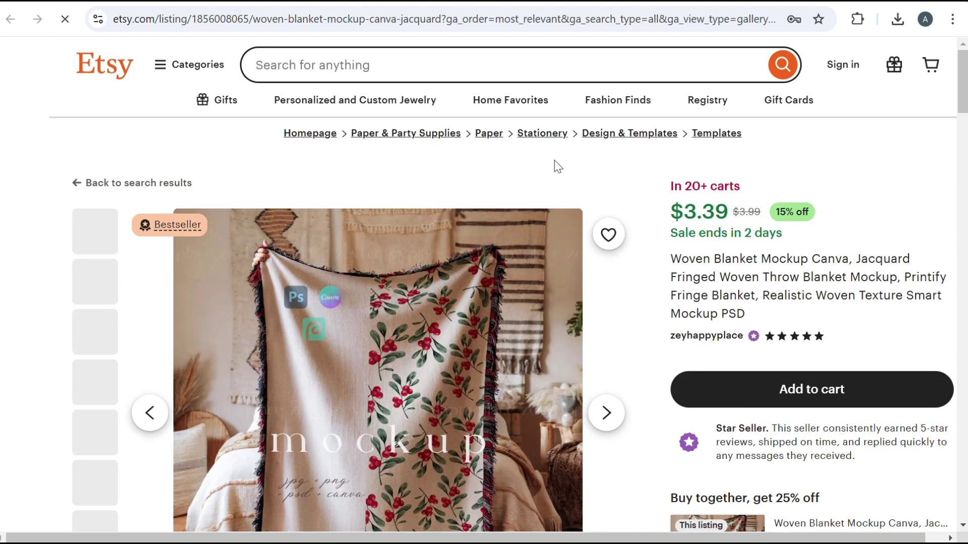
{"action": "scroll", "coordinate": [636, 166], "scroll_direction": "down", "scroll_amount": 1}
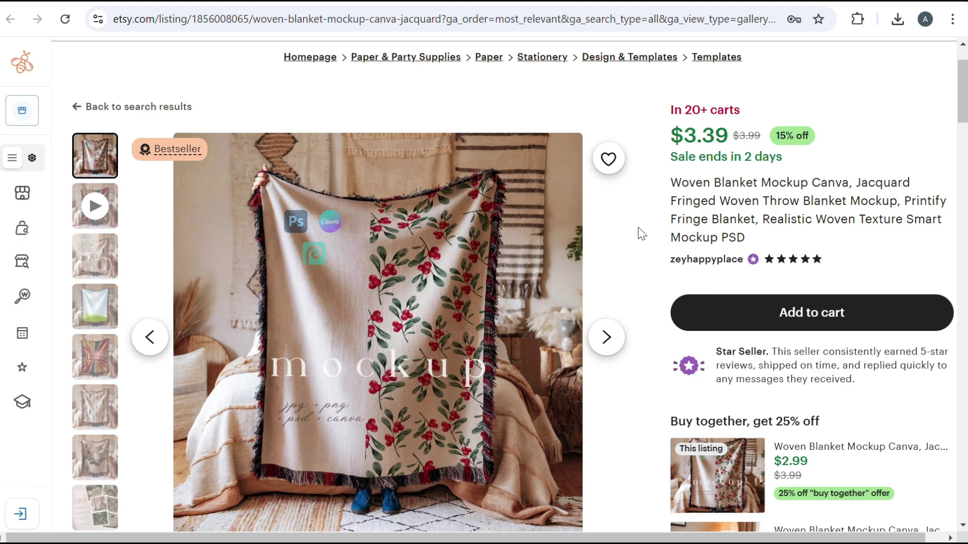
{"action": "scroll", "coordinate": [641, 233], "scroll_direction": "down", "scroll_amount": 1}
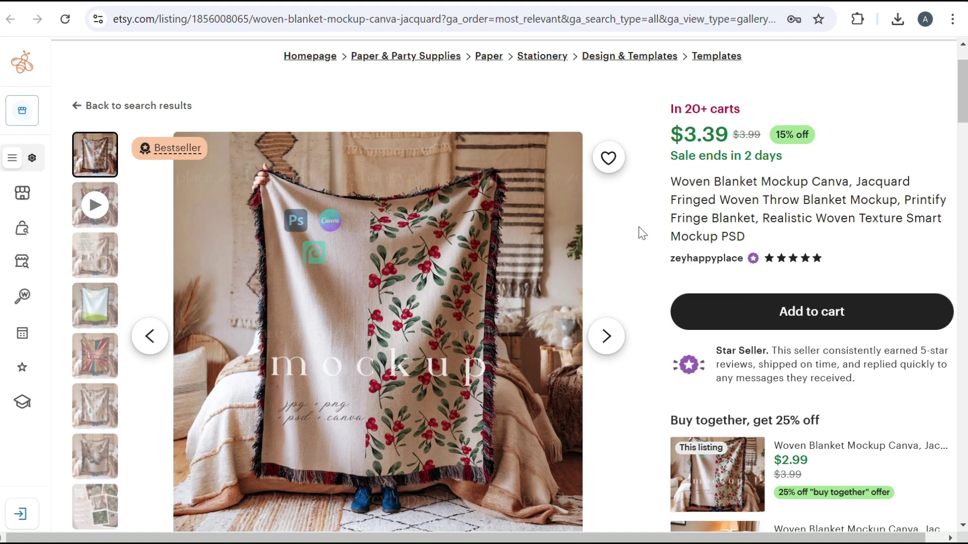
{"action": "scroll", "coordinate": [640, 230], "scroll_direction": "down", "scroll_amount": 2}
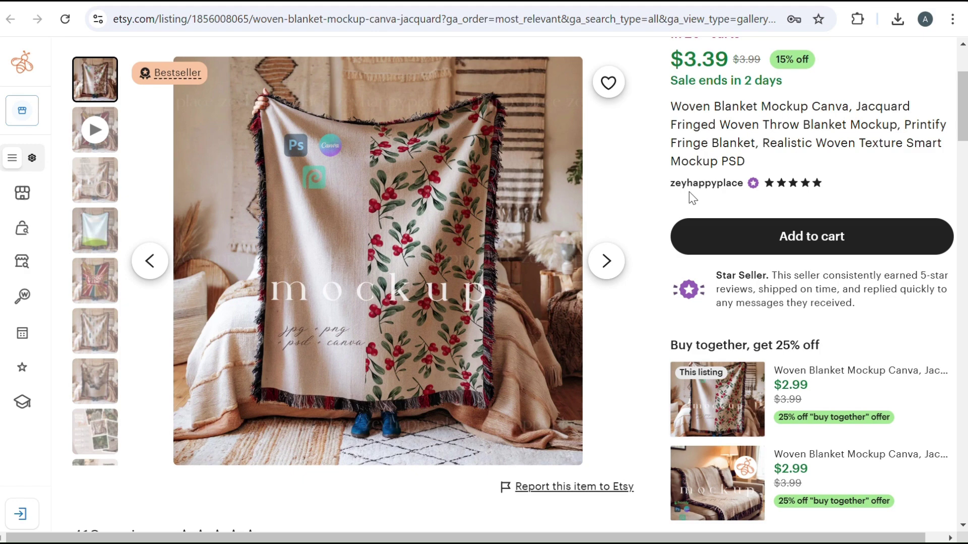
{"action": "scroll", "coordinate": [693, 197], "scroll_direction": "up", "scroll_amount": 3}
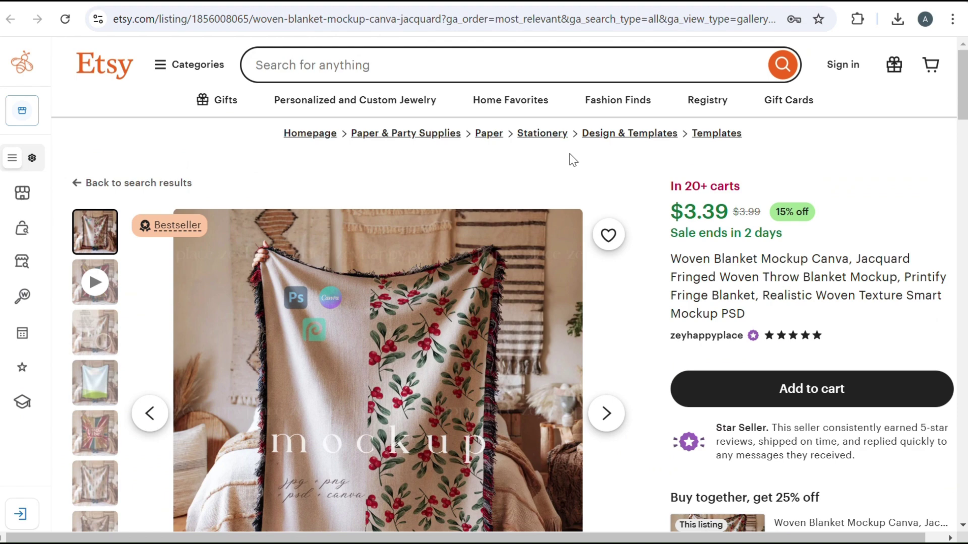
Open the Floral Woven Blanket's design editor in Printify on the 52" × 37" size
{"action": "key", "text": "ctrl+Tab"}
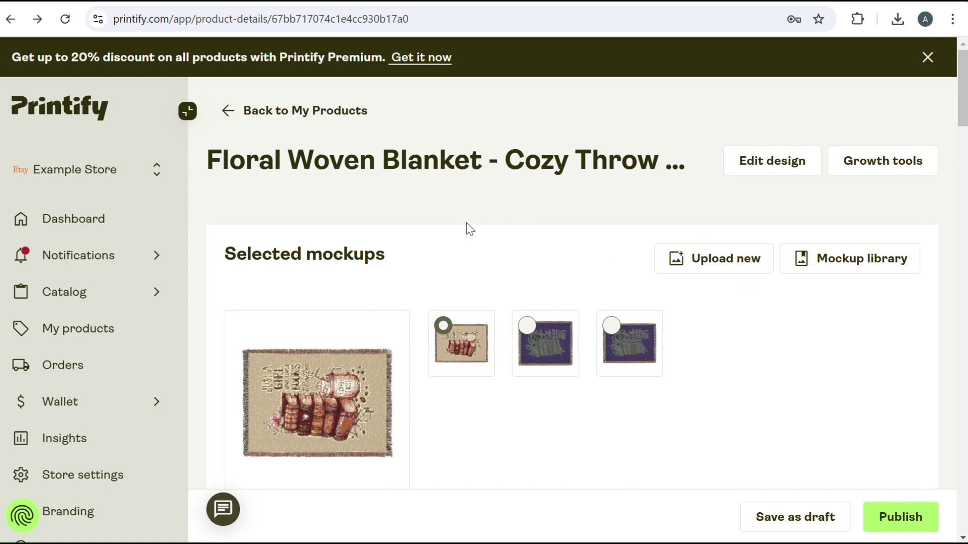
{"action": "scroll", "coordinate": [517, 221], "scroll_direction": "down", "scroll_amount": 1}
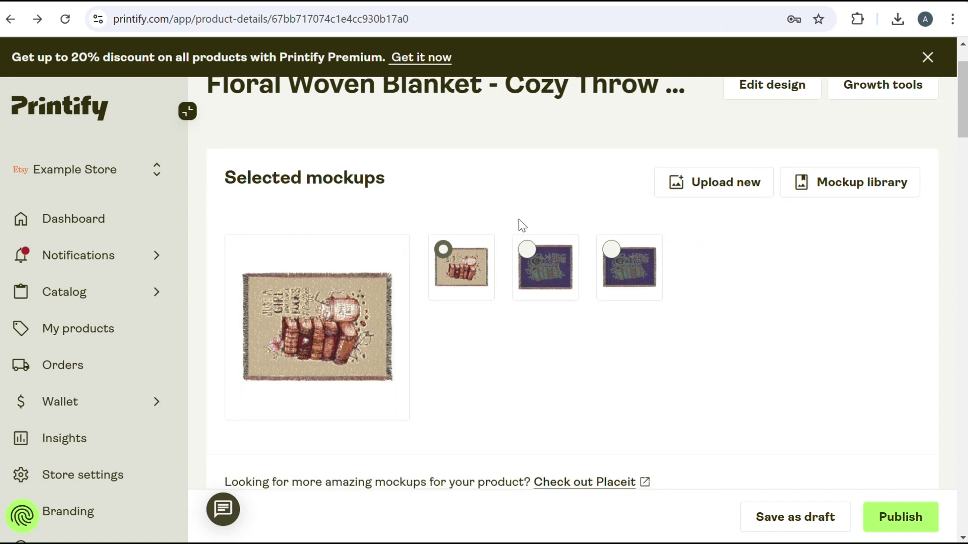
{"action": "left_click", "coordinate": [766, 97]}
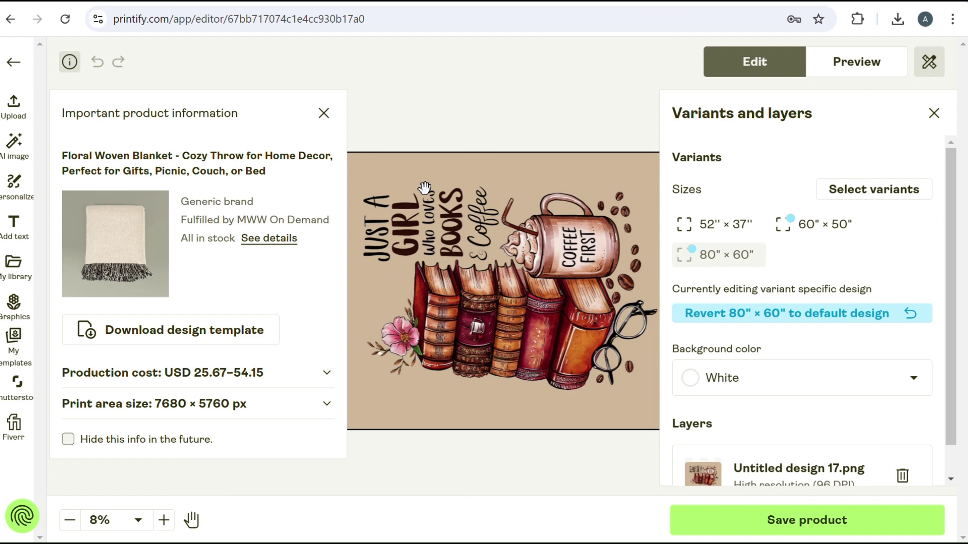
{"action": "left_click", "coordinate": [737, 224]}
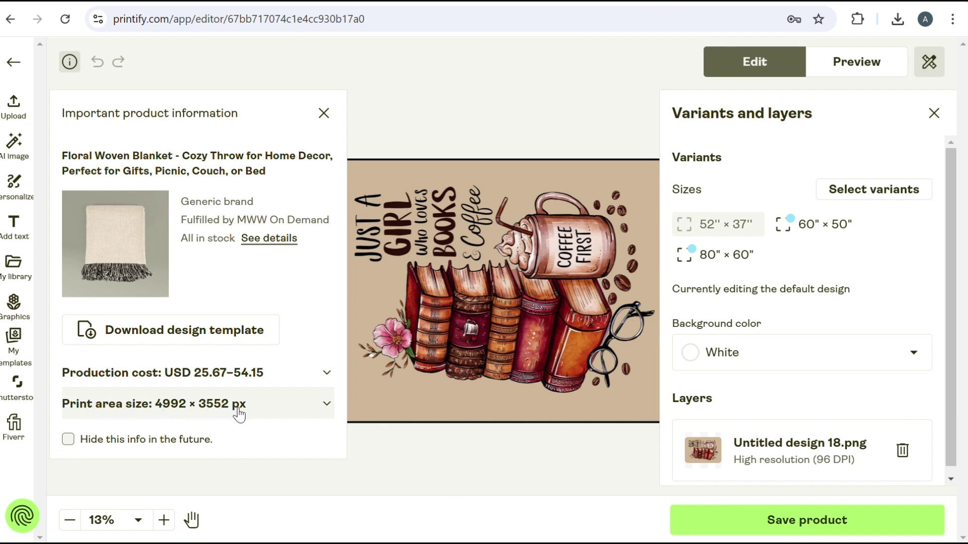
Compare against the Canva designs and view the 60" × 50" size's 5760 × 4800 px print area
{"action": "left_click", "coordinate": [127, 1]}
{"action": "left_click", "coordinate": [252, 1]}
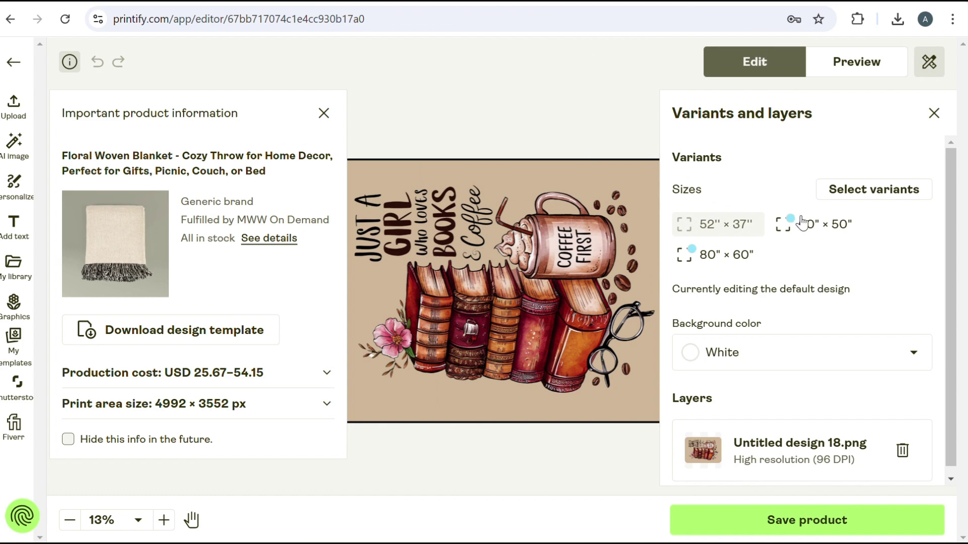
{"action": "left_click", "coordinate": [812, 232]}
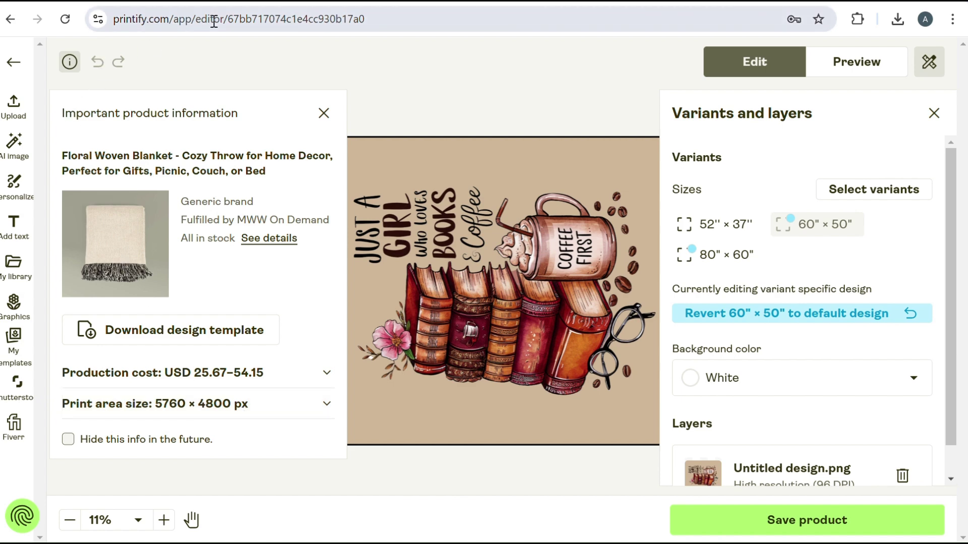
{"action": "left_click", "coordinate": [252, 4]}
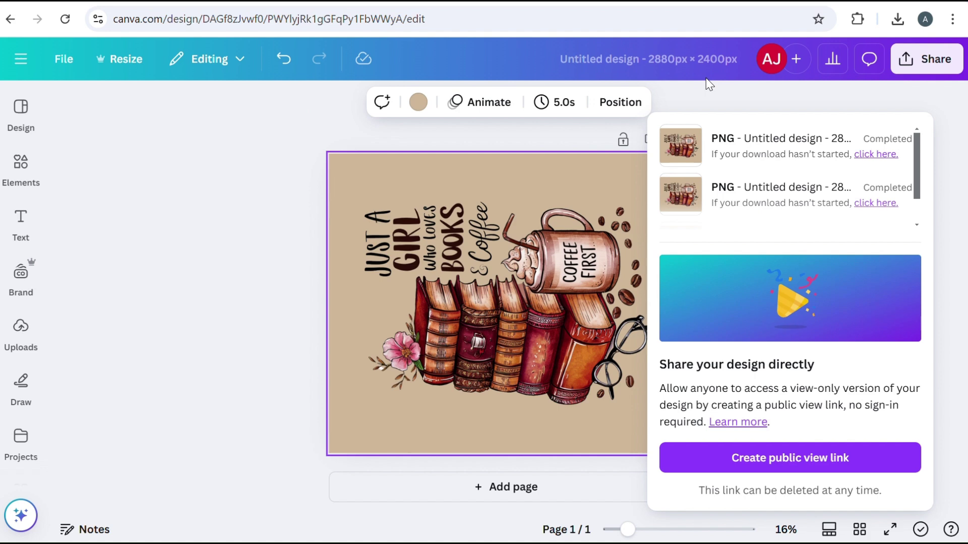
Download the Canva blanket design as a PNG at size 2 (5,760 × 4,800 px)
{"action": "left_click", "coordinate": [892, 72]}
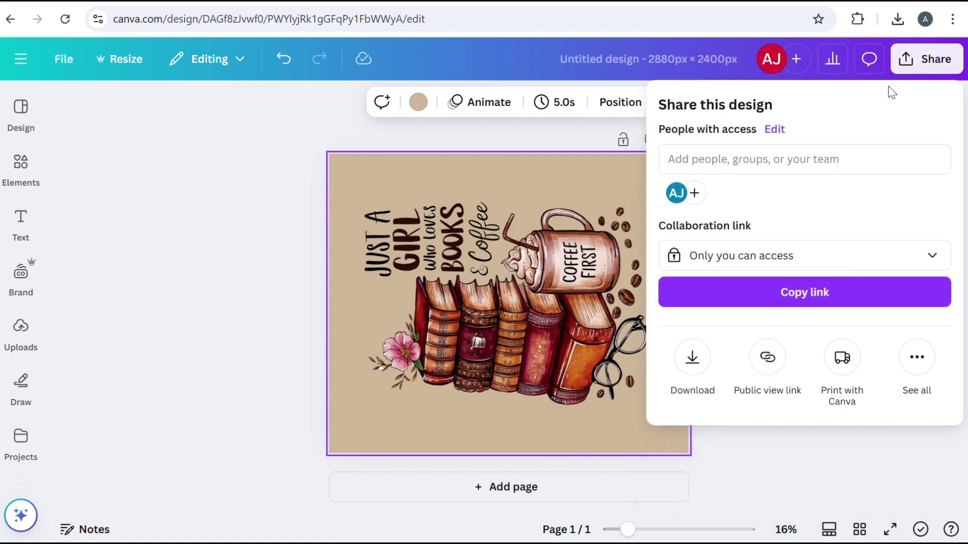
{"action": "left_click", "coordinate": [703, 361]}
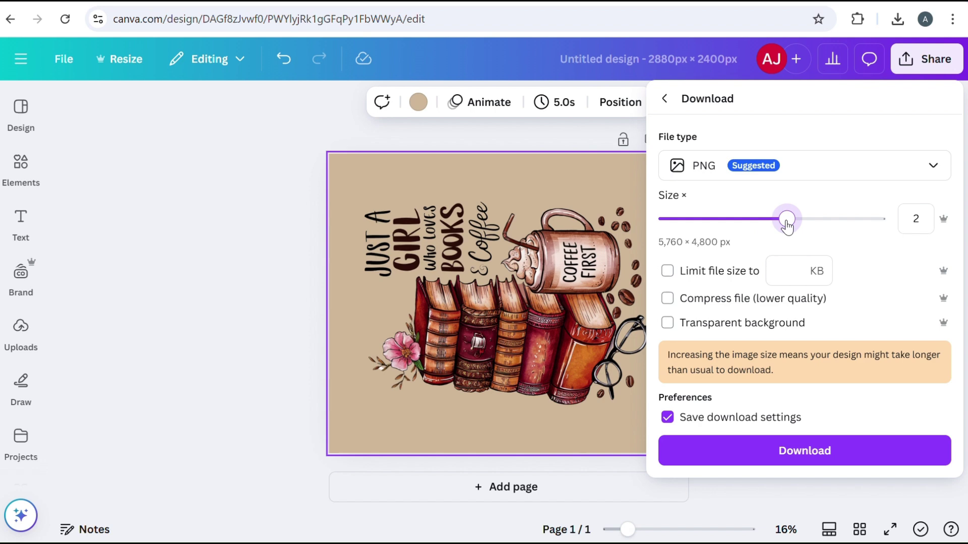
{"action": "left_click_drag", "start_coordinate": [786, 219], "coordinate": [706, 222]}
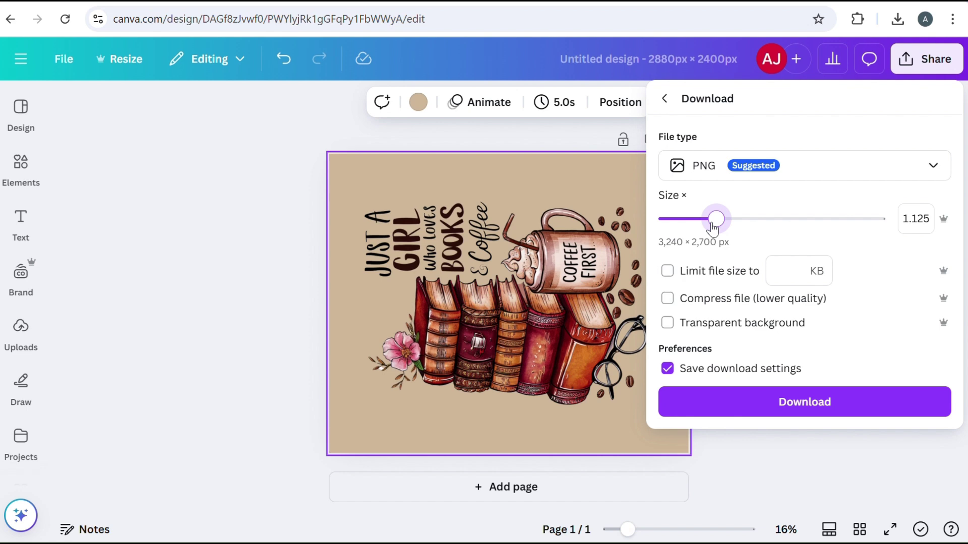
{"action": "left_click_drag", "start_coordinate": [713, 228], "coordinate": [735, 228]}
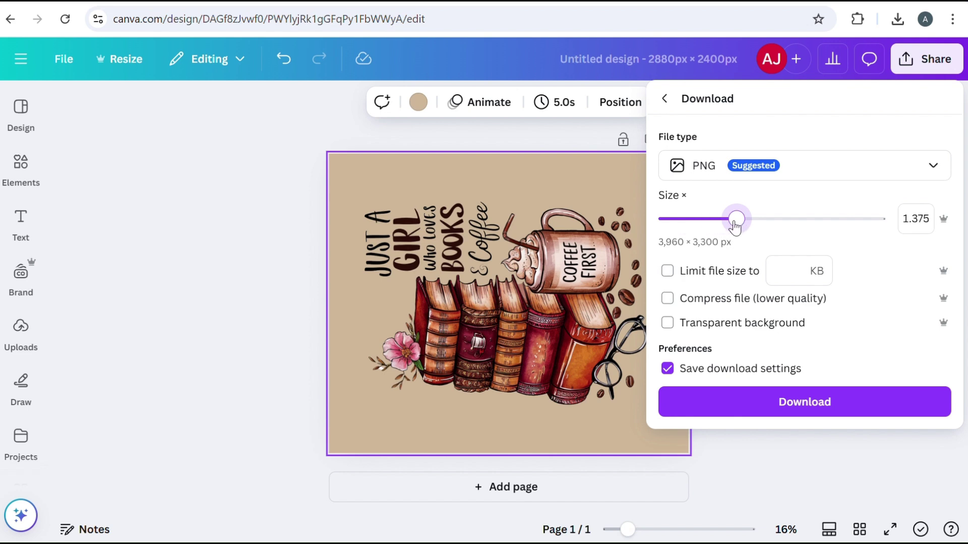
{"action": "left_click_drag", "start_coordinate": [735, 227], "coordinate": [787, 225]}
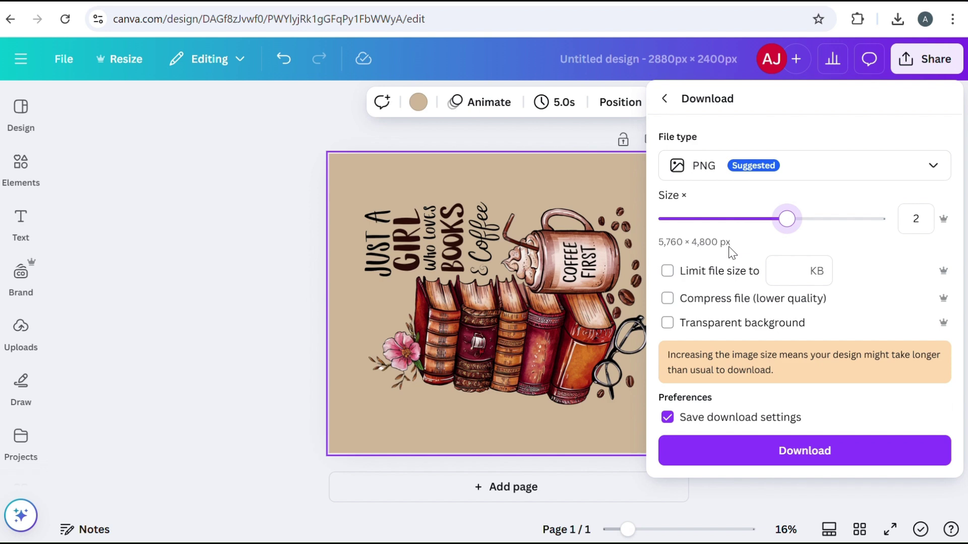
{"action": "left_click", "coordinate": [752, 457]}
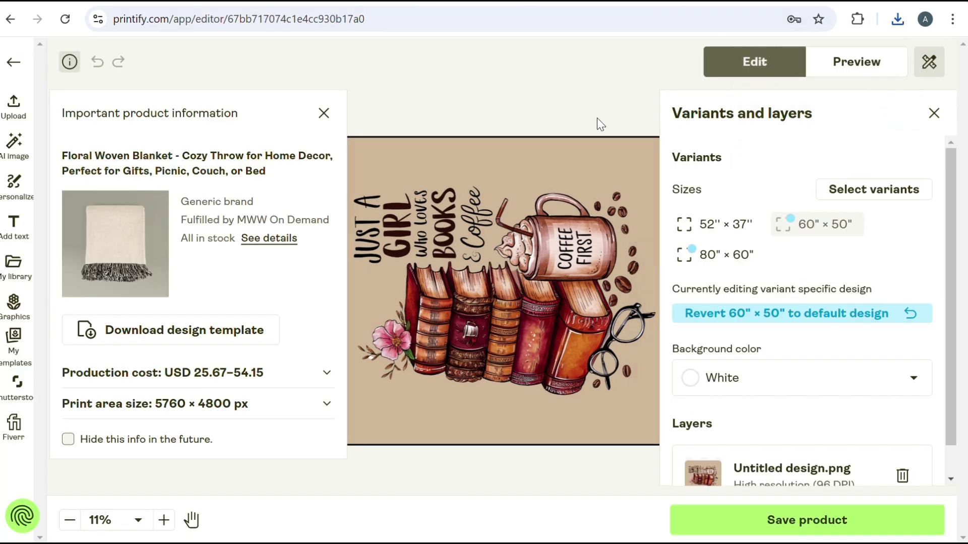
Replace the blanket's book-and-coffee design with Untitled design.png uploaded from the computer
{"action": "left_click", "coordinate": [533, 239]}
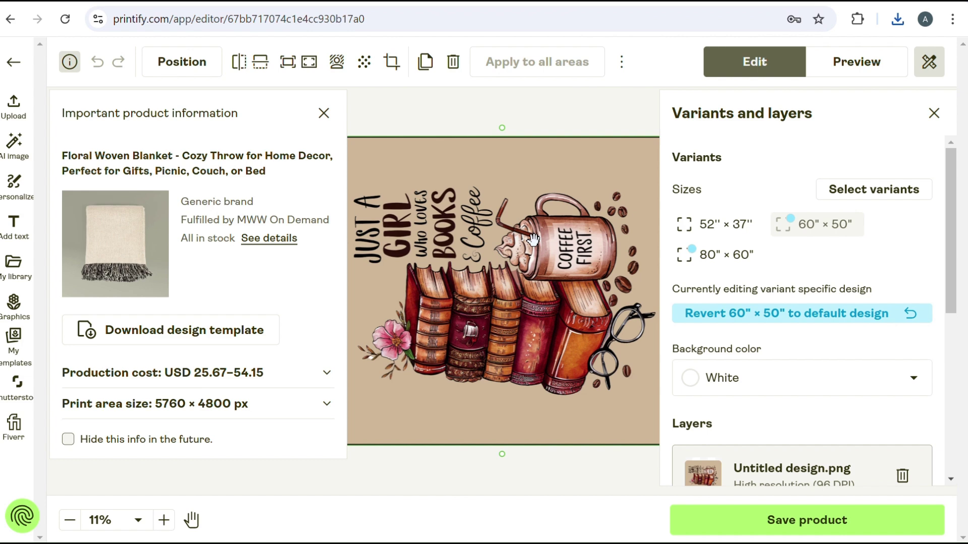
{"action": "key", "text": "Delete"}
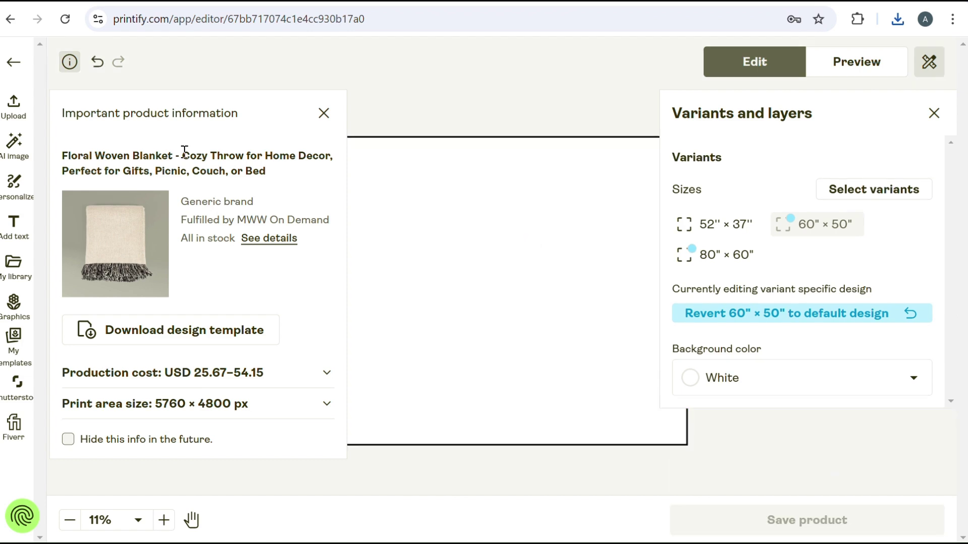
{"action": "left_click", "coordinate": [14, 106]}
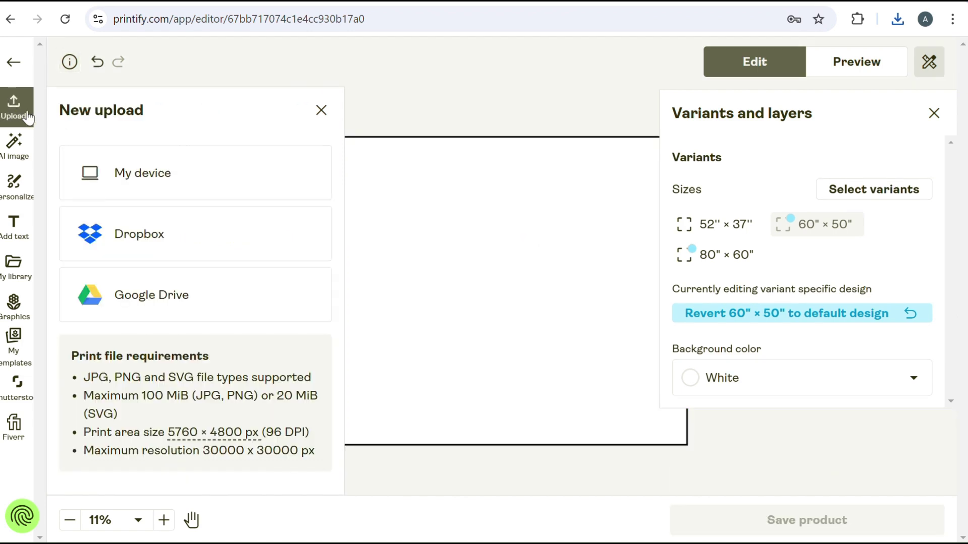
{"action": "left_click", "coordinate": [130, 174]}
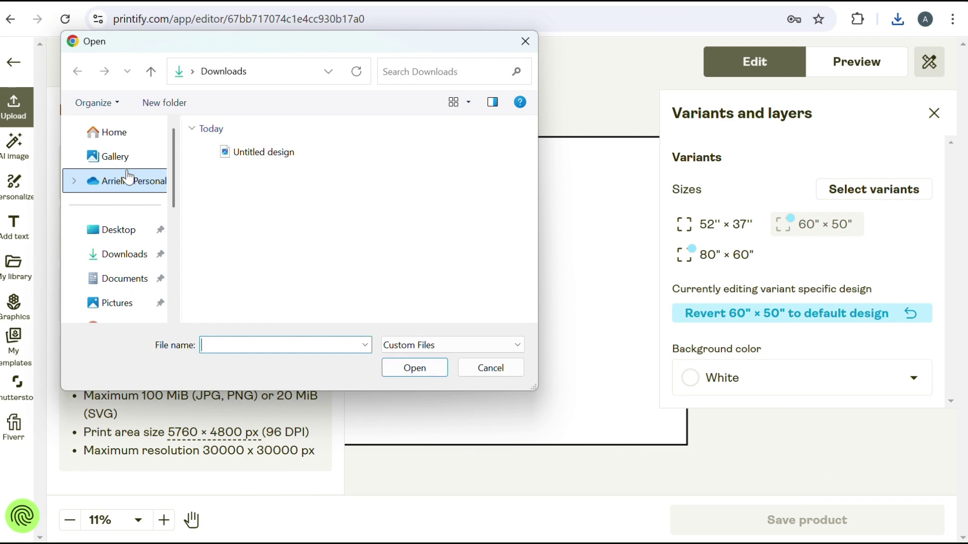
{"action": "left_click", "coordinate": [244, 152]}
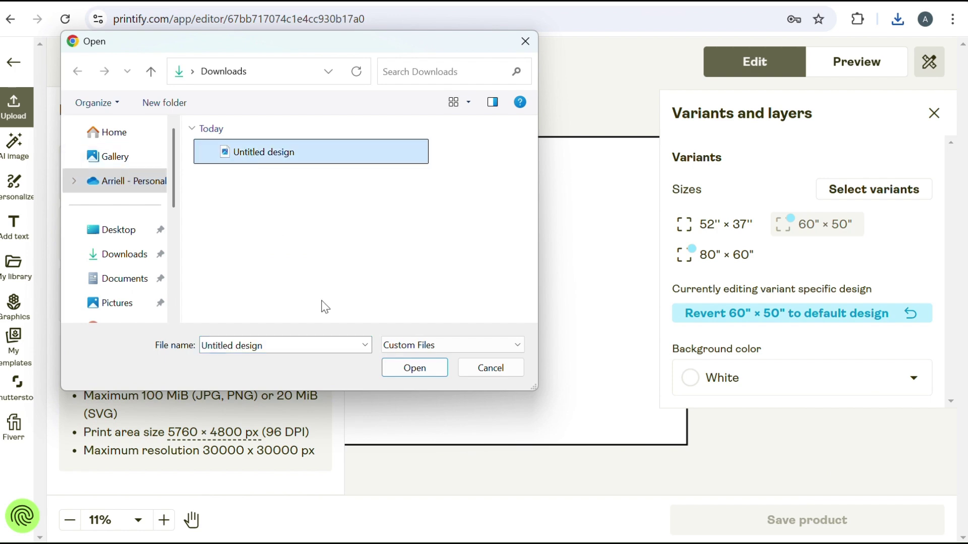
{"action": "left_click", "coordinate": [414, 368]}
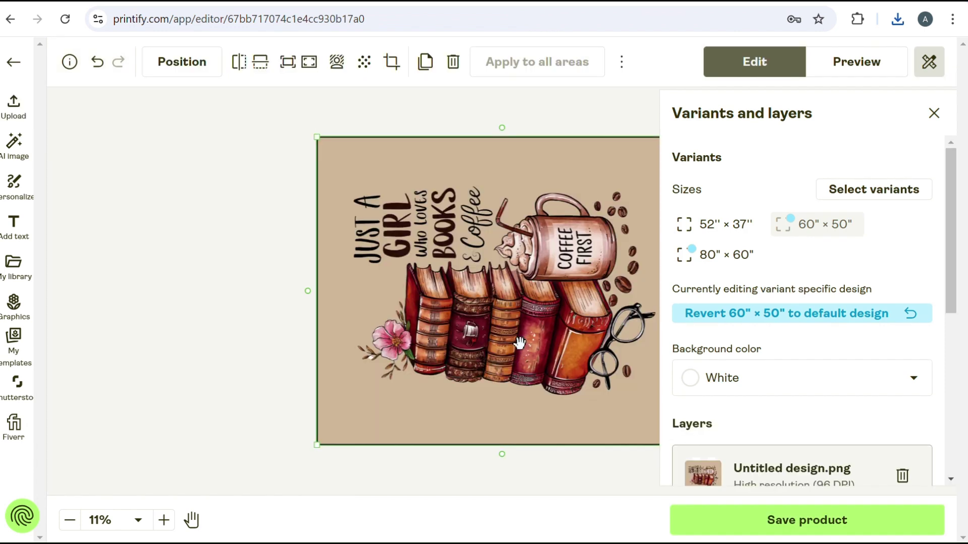
Resize the new design to fill the print area exactly and save the product
{"action": "left_click_drag", "start_coordinate": [315, 135], "coordinate": [270, 112]}
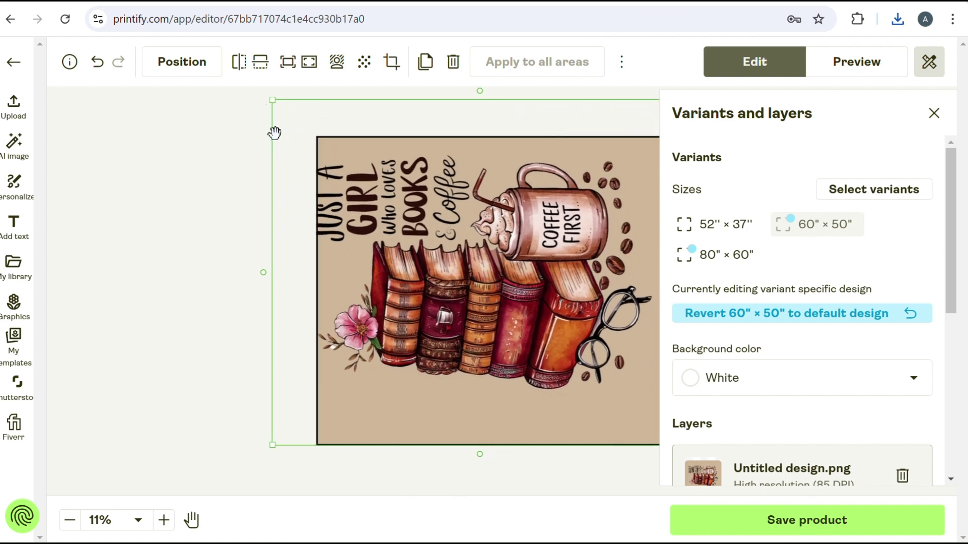
{"action": "left_click_drag", "start_coordinate": [272, 97], "coordinate": [316, 136]}
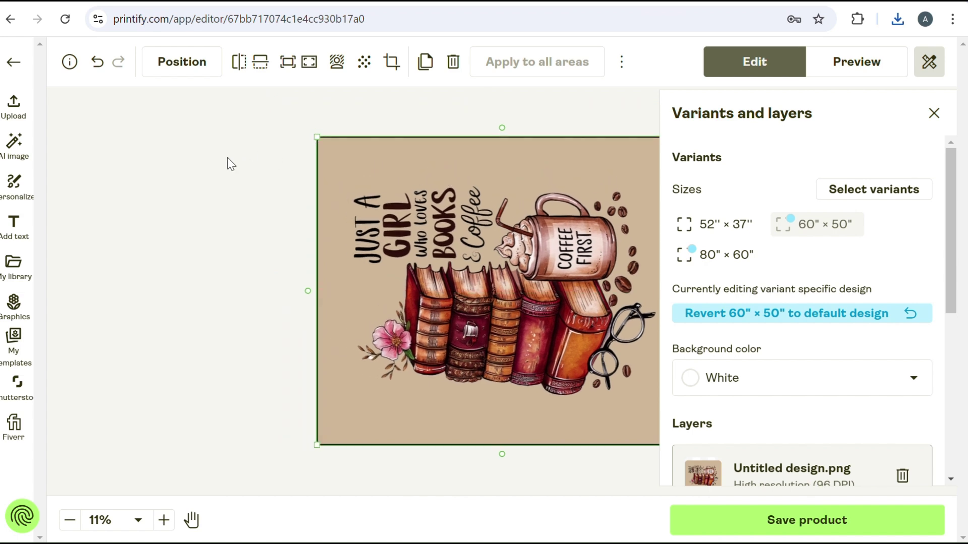
{"action": "left_click", "coordinate": [69, 62]}
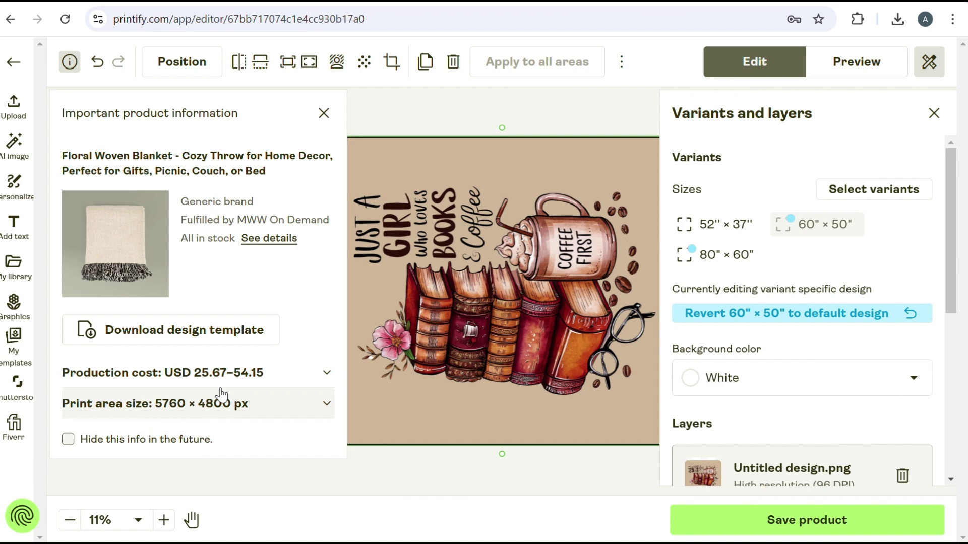
{"action": "left_click", "coordinate": [723, 520]}
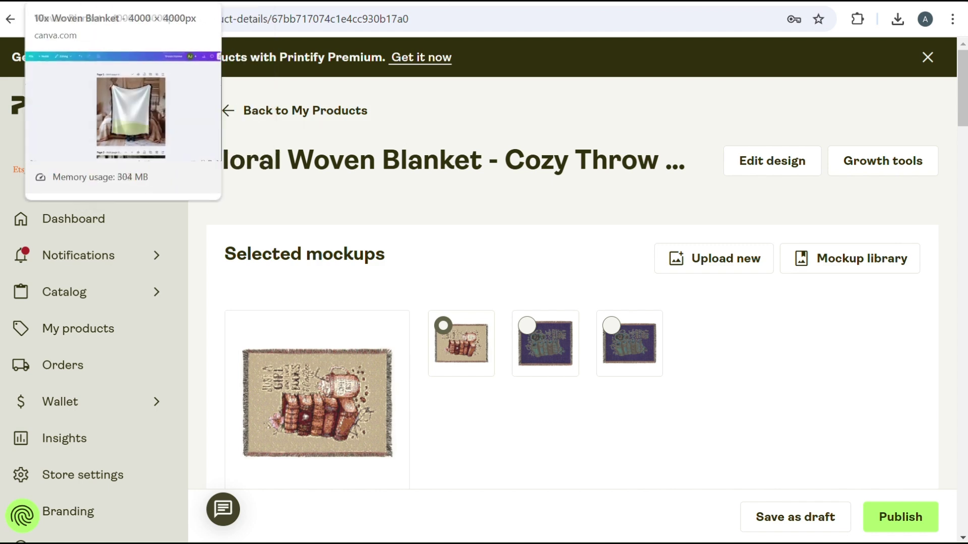
Delete the sky-and-hills graphic behind the page 1 photo, then move the photo back into place
{"action": "left_click", "coordinate": [76, 1]}
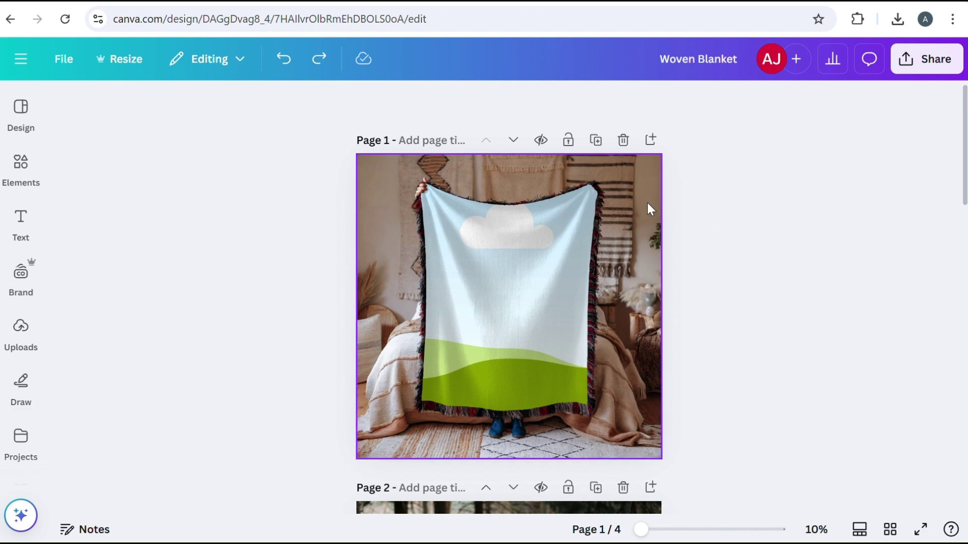
{"action": "left_click", "coordinate": [628, 203]}
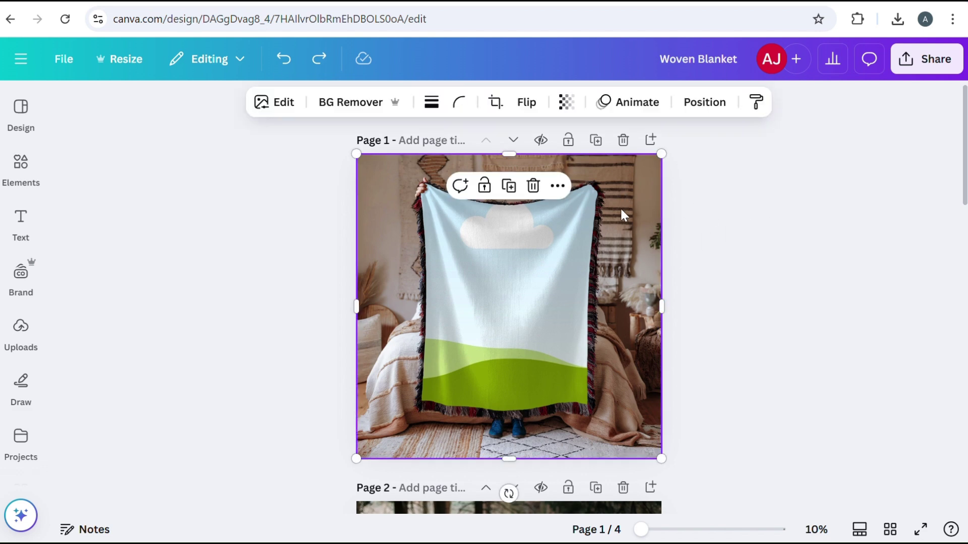
{"action": "left_click_drag", "start_coordinate": [632, 206], "coordinate": [761, 207]}
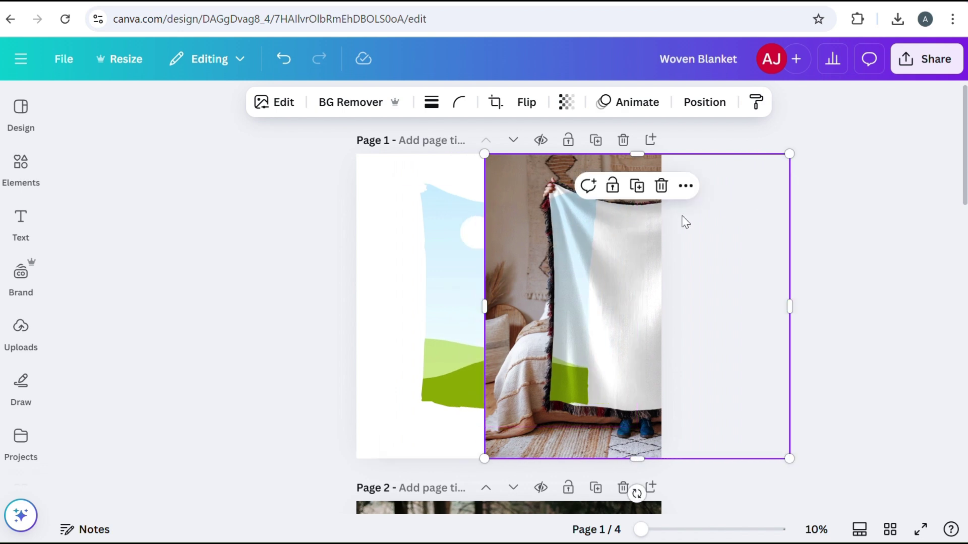
{"action": "left_click", "coordinate": [442, 238]}
{"action": "key", "text": "Delete"}
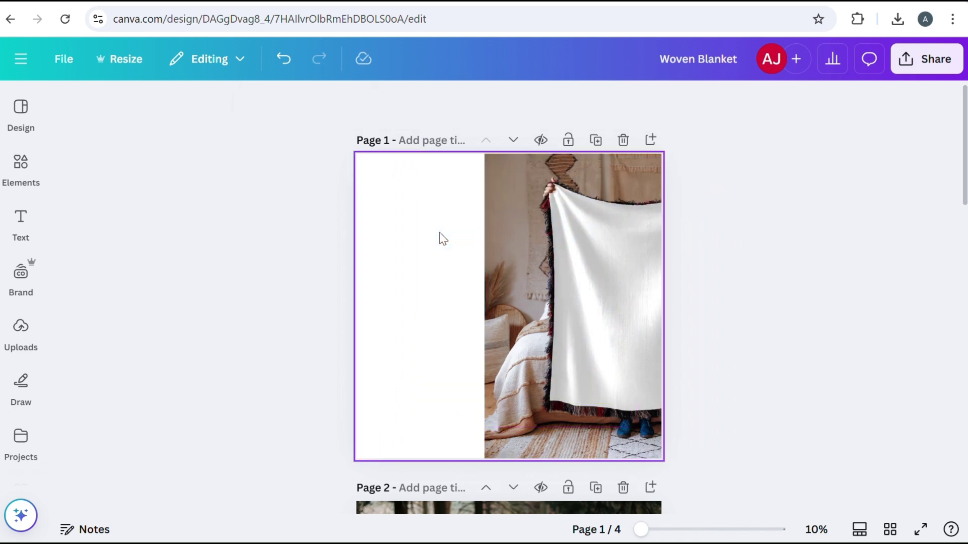
{"action": "left_click_drag", "start_coordinate": [545, 190], "coordinate": [410, 185]}
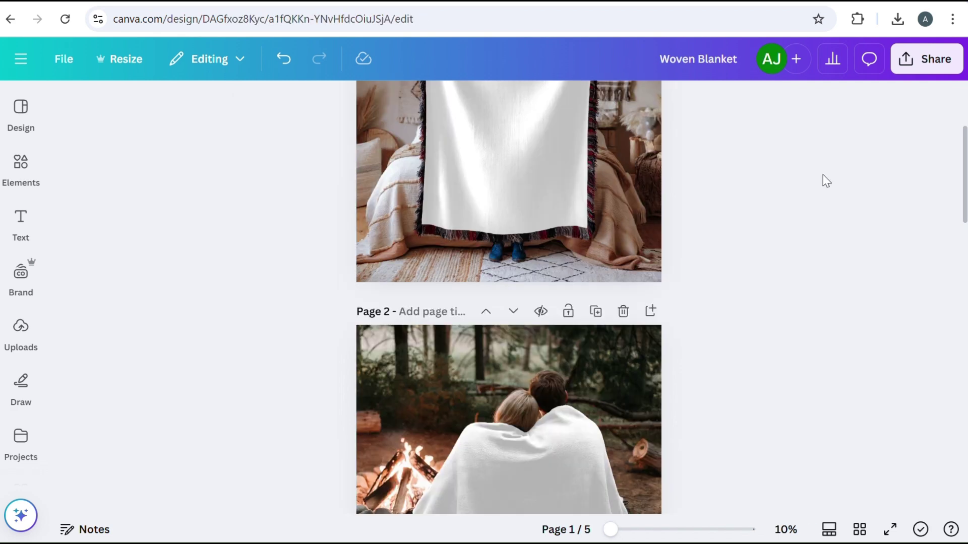
Export all five Woven Blanket pages as JPGs (Woven Blanket.zip) and return to Simply Listed
{"action": "left_click", "coordinate": [925, 70]}
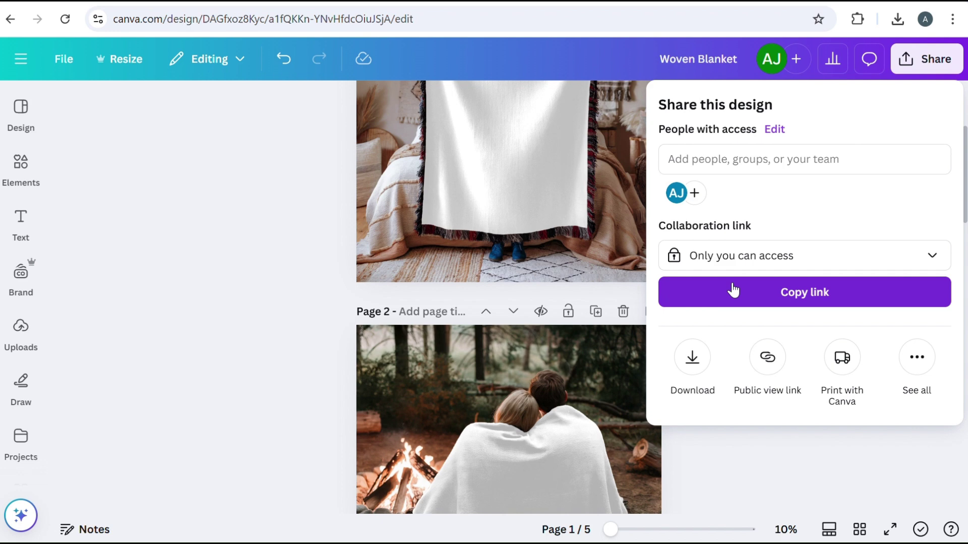
{"action": "left_click", "coordinate": [696, 357]}
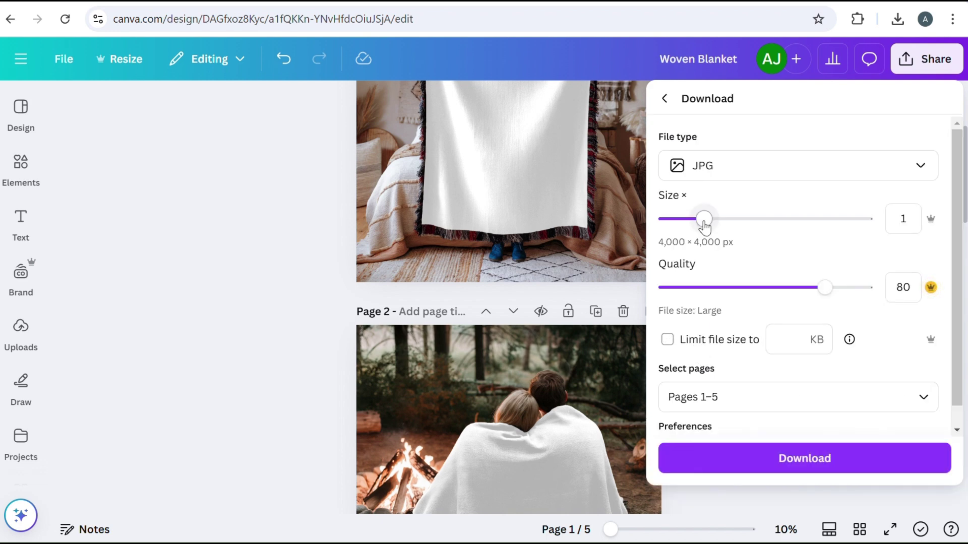
{"action": "left_click", "coordinate": [748, 467]}
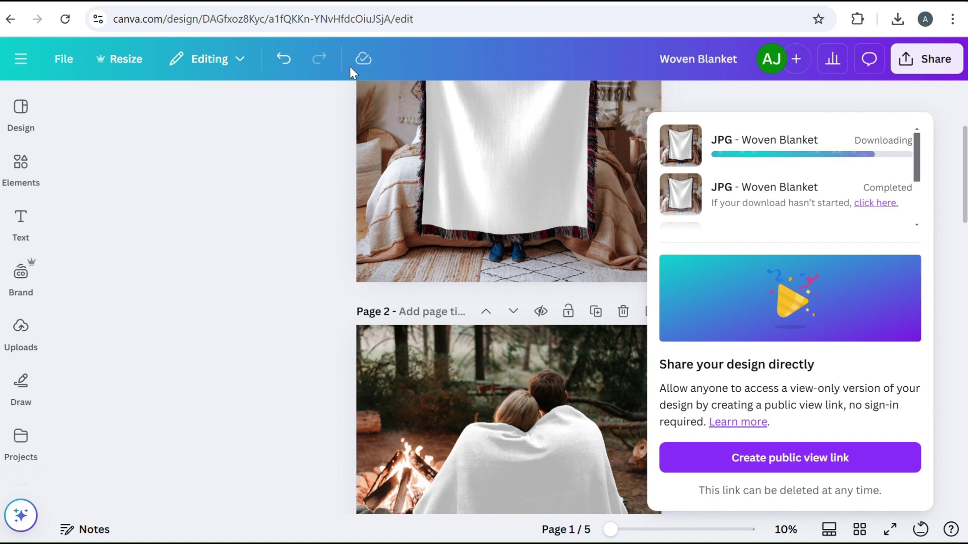
{"action": "left_click", "coordinate": [401, 4]}
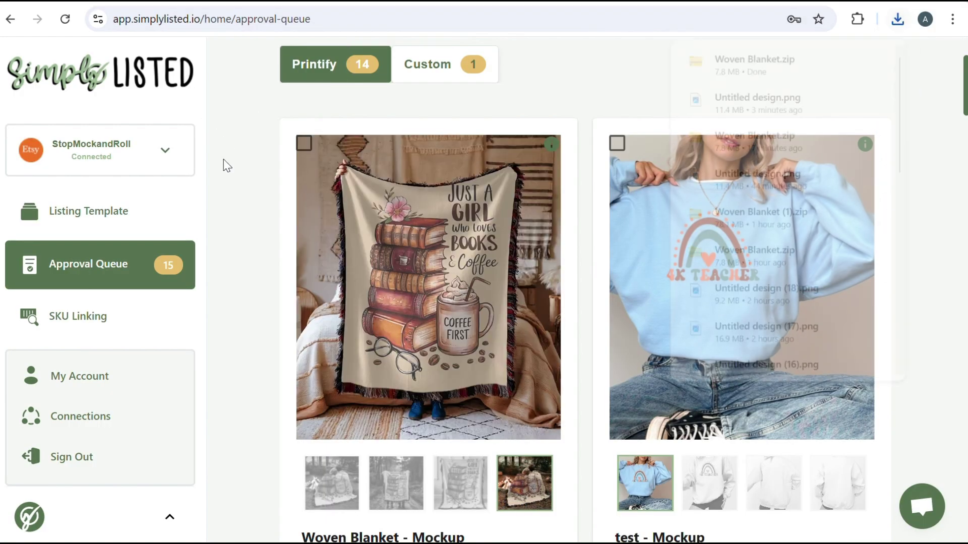
Start a new listing template with Printify as the production partner
{"action": "left_click", "coordinate": [109, 211]}
{"action": "scroll", "coordinate": [564, 136], "scroll_direction": "down", "scroll_amount": 3}
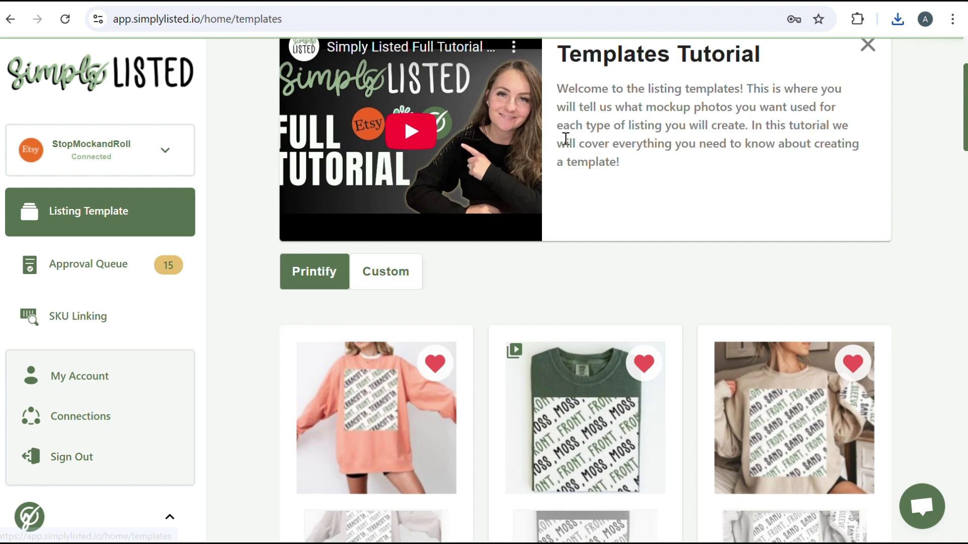
{"action": "scroll", "coordinate": [944, 126], "scroll_direction": "up", "scroll_amount": 3}
{"action": "left_click", "coordinate": [845, 136]}
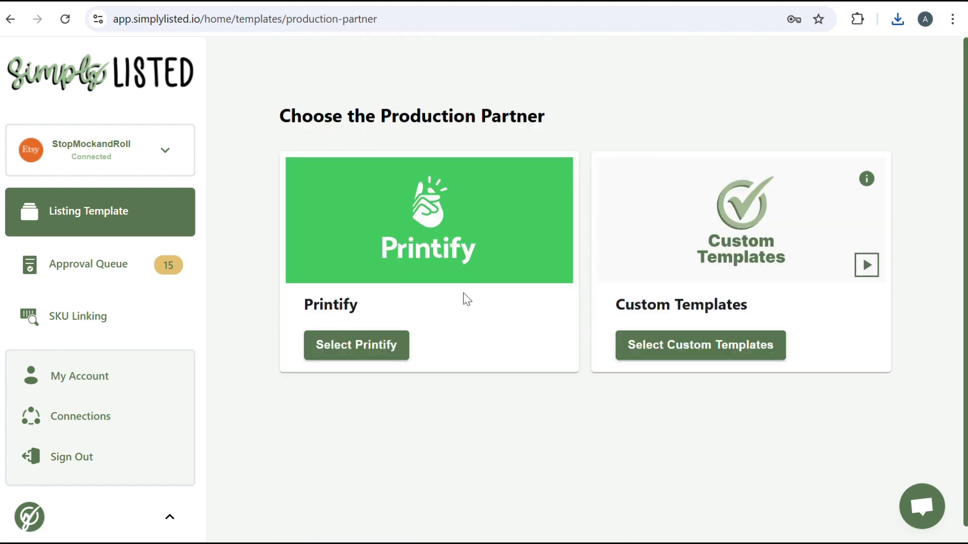
{"action": "left_click", "coordinate": [376, 344]}
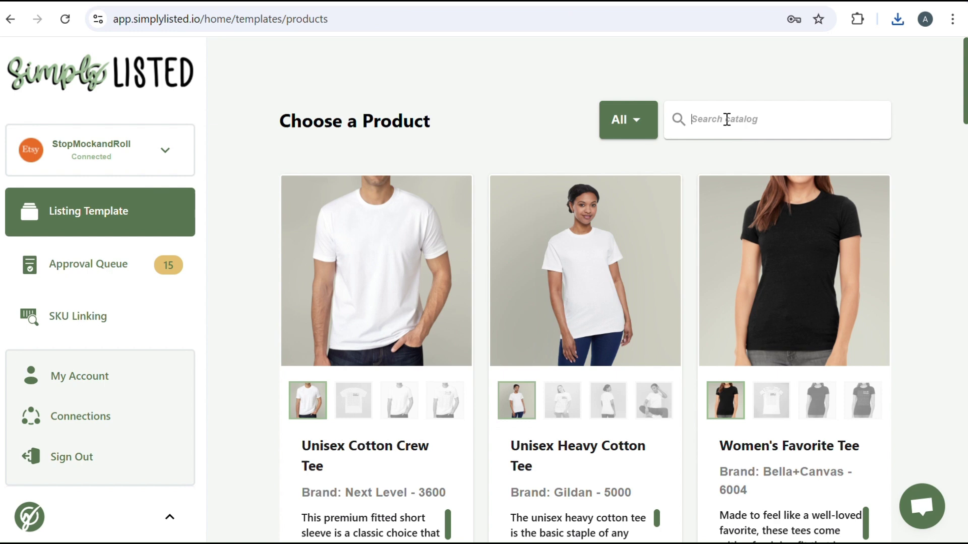
Search the product catalog for 'woven blanket', correcting the misspelled 'blacket'
{"action": "type", "text": "woven blacket"}
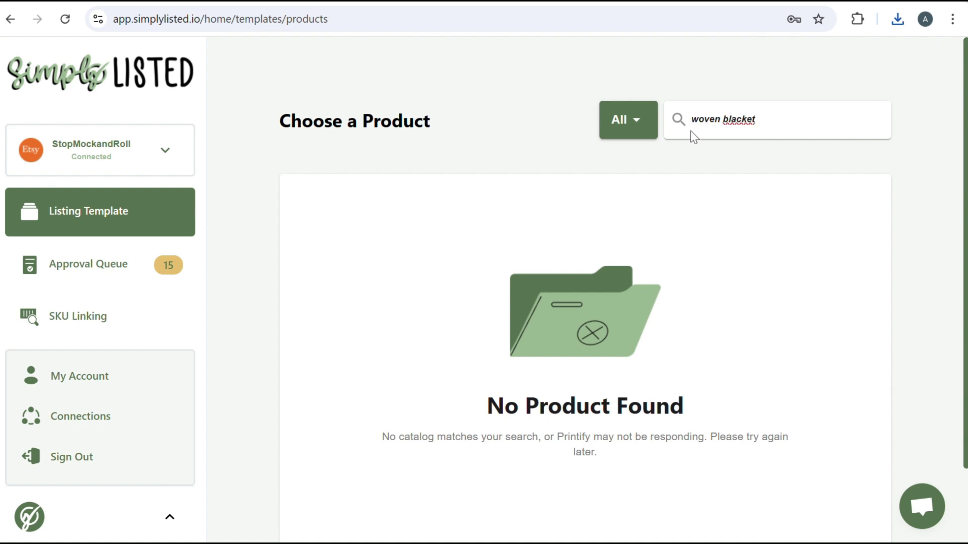
{"action": "right_click", "coordinate": [738, 122]}
{"action": "left_click", "coordinate": [779, 160]}
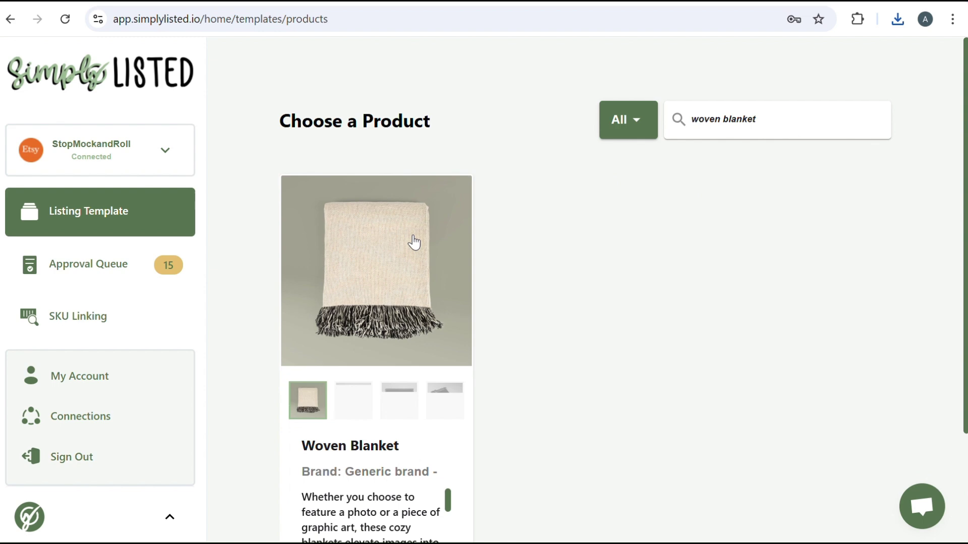
Choose the Woven Blanket with MWW On Demand as print provider in the 52" × 37" size
{"action": "left_click", "coordinate": [411, 255]}
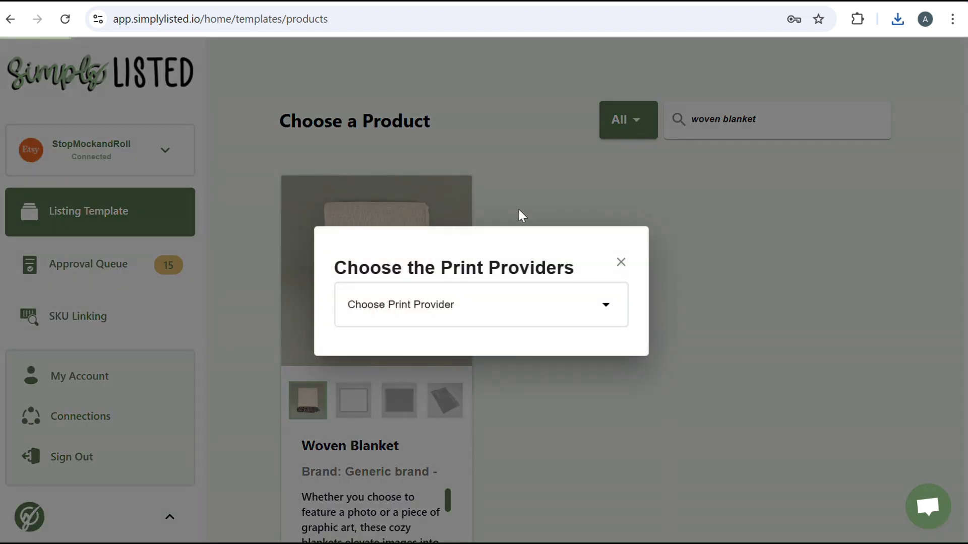
{"action": "left_click", "coordinate": [496, 294]}
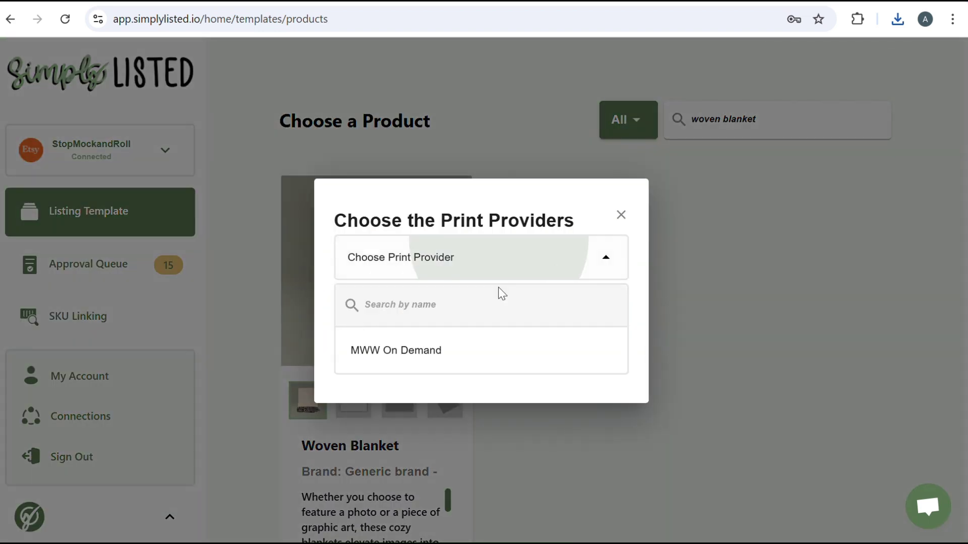
{"action": "left_click", "coordinate": [456, 355]}
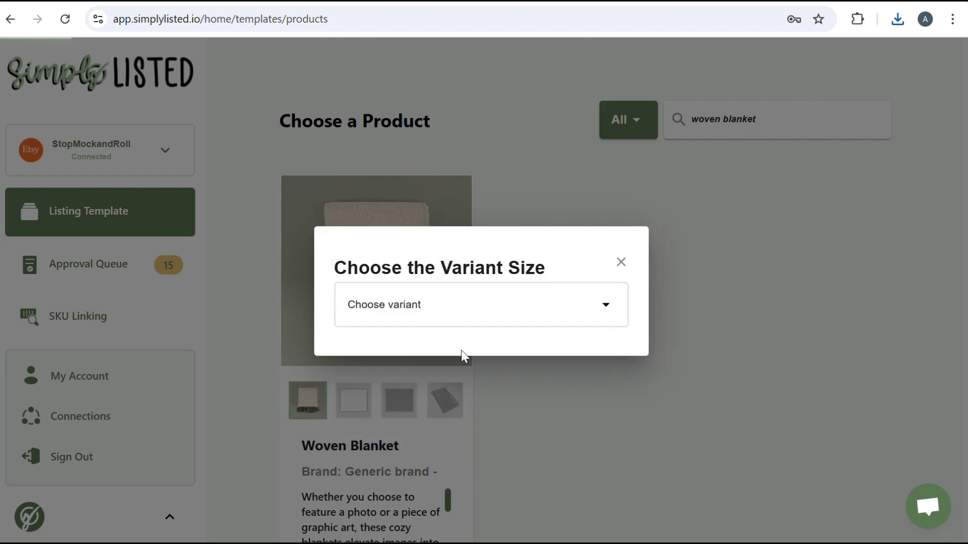
{"action": "left_click", "coordinate": [521, 316]}
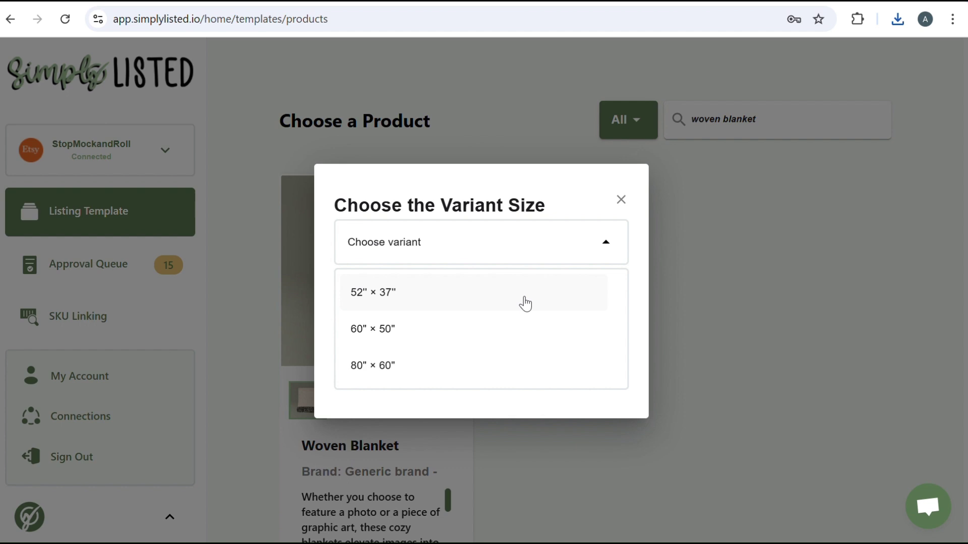
{"action": "left_click", "coordinate": [441, 300]}
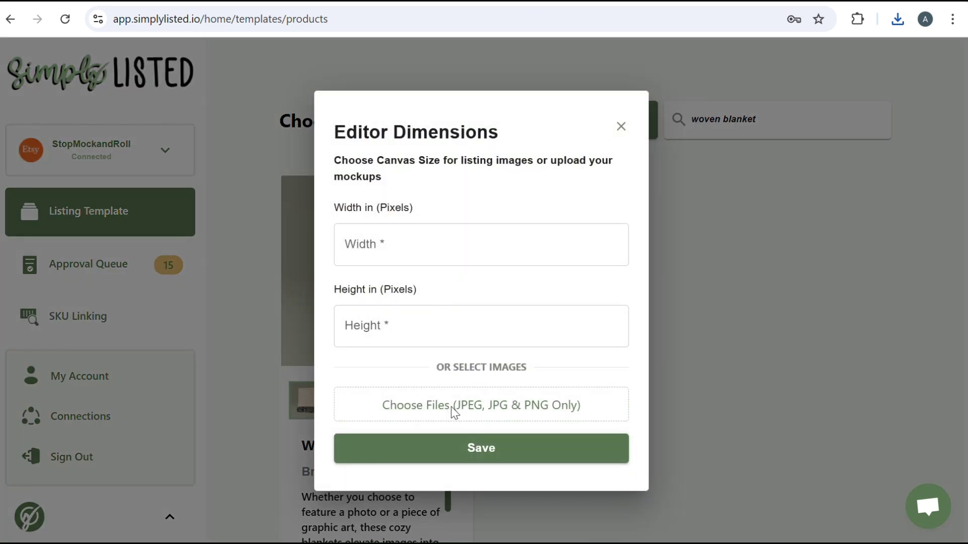
Upload mockup files 1–5 from the Woven Blanket folder and open them in the template editor
{"action": "left_click", "coordinate": [454, 411]}
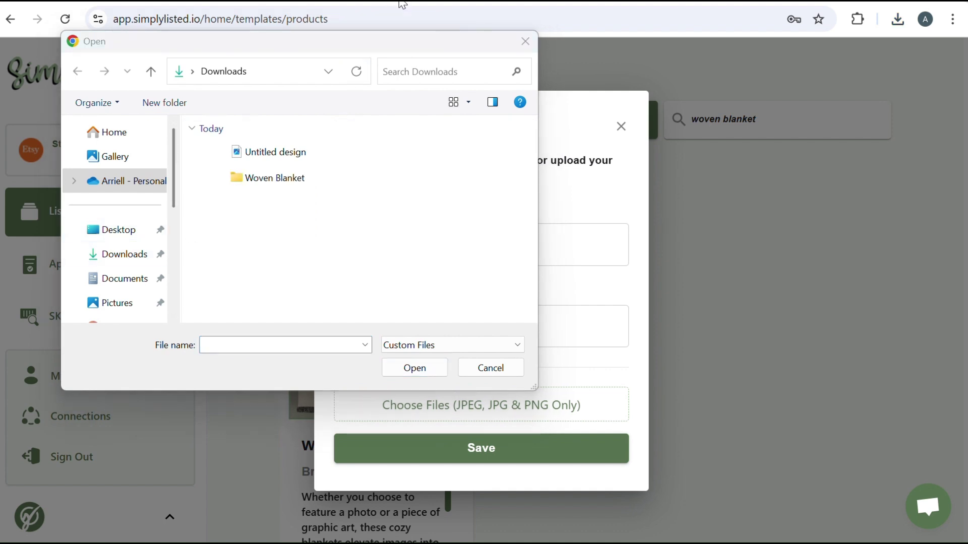
{"action": "double_click", "coordinate": [274, 178]}
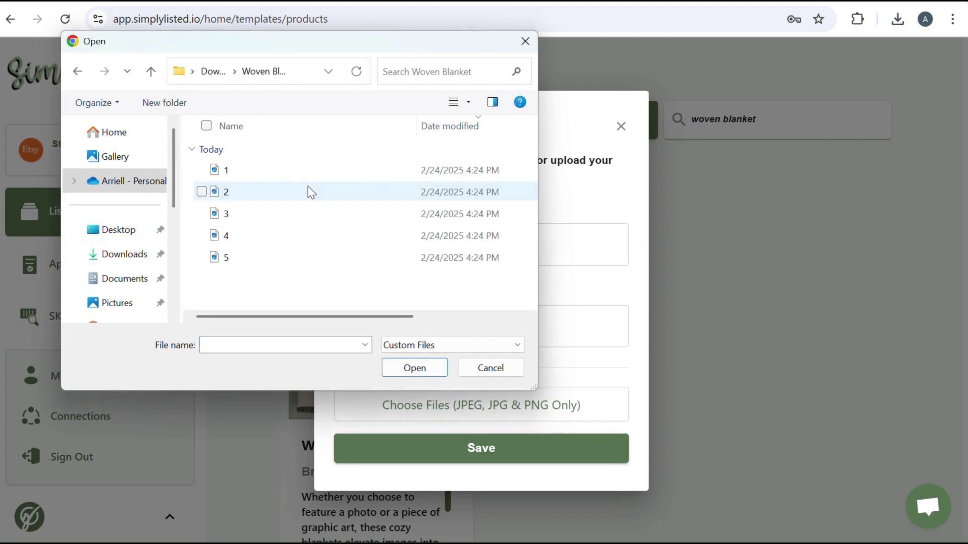
{"action": "left_click", "coordinate": [289, 157]}
{"action": "left_click", "coordinate": [415, 368]}
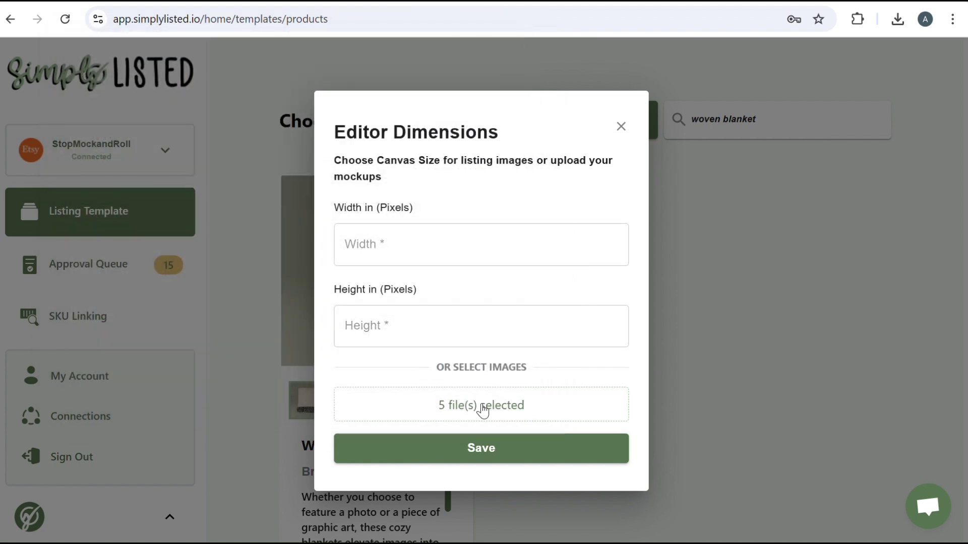
{"action": "left_click", "coordinate": [501, 446]}
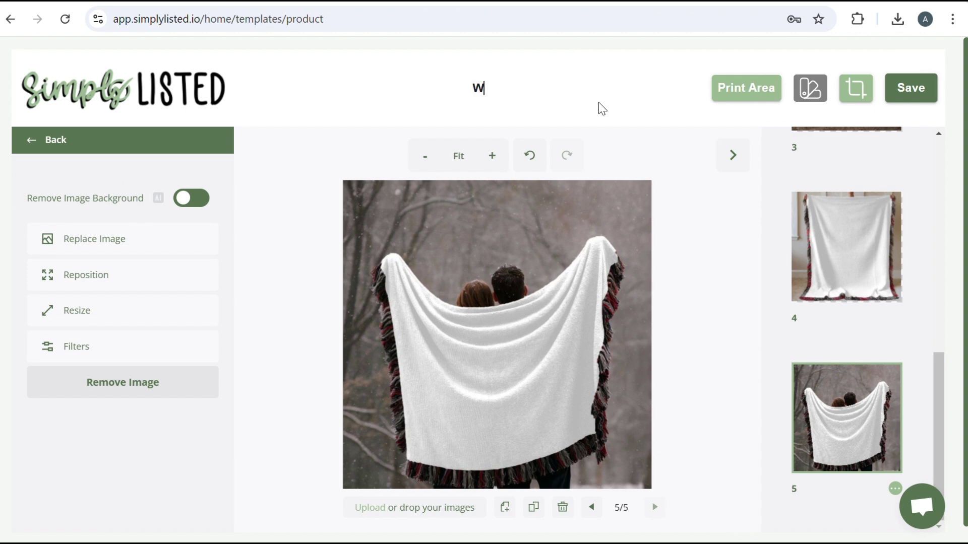
Title the template 'Woven Blanket', correcting the misspelled ending
{"action": "type", "text": "oven Blancket"}
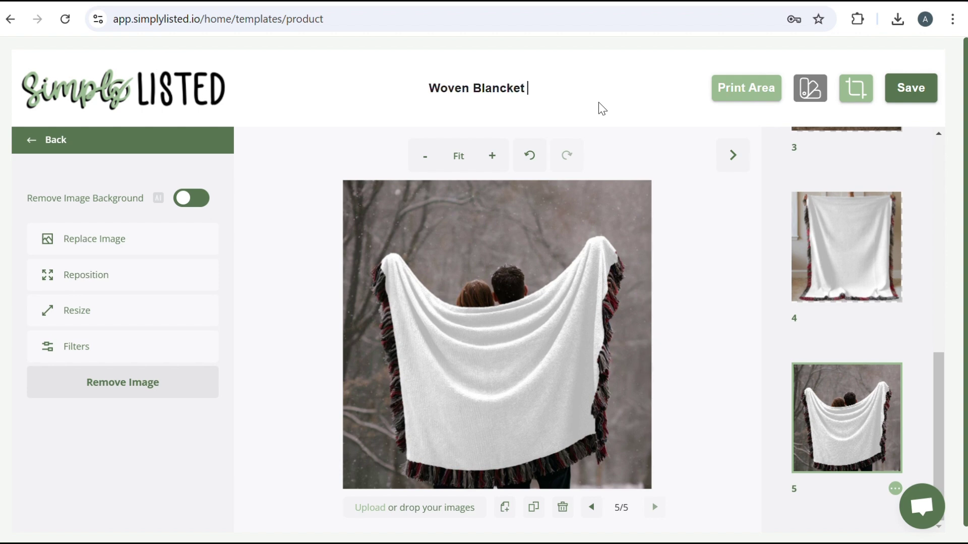
{"action": "key", "text": "BackSpace"}
{"action": "key", "text": "BackSpace"}
{"action": "key", "text": "BackSpace"}
{"action": "key", "text": "BackSpace"}
{"action": "key", "text": "BackSpace"}
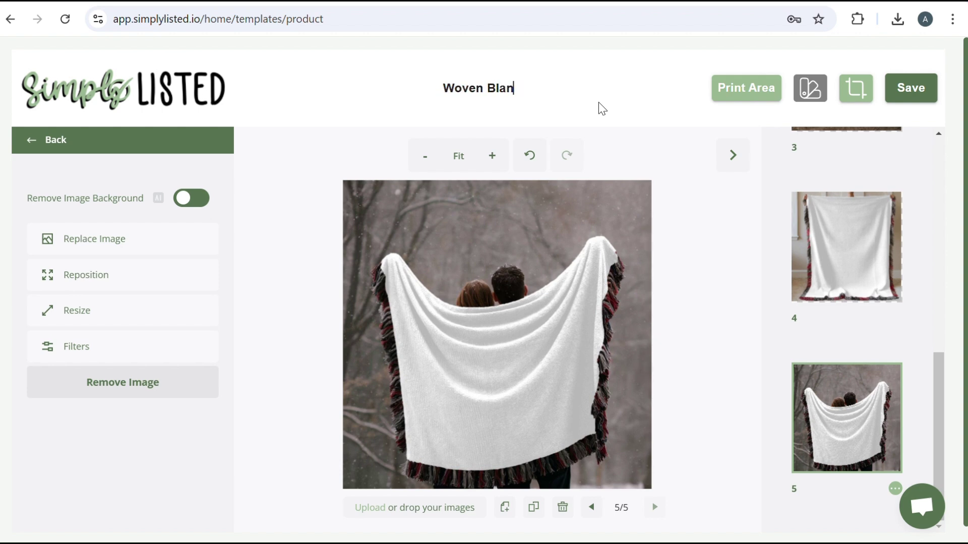
{"action": "type", "text": "nket"}
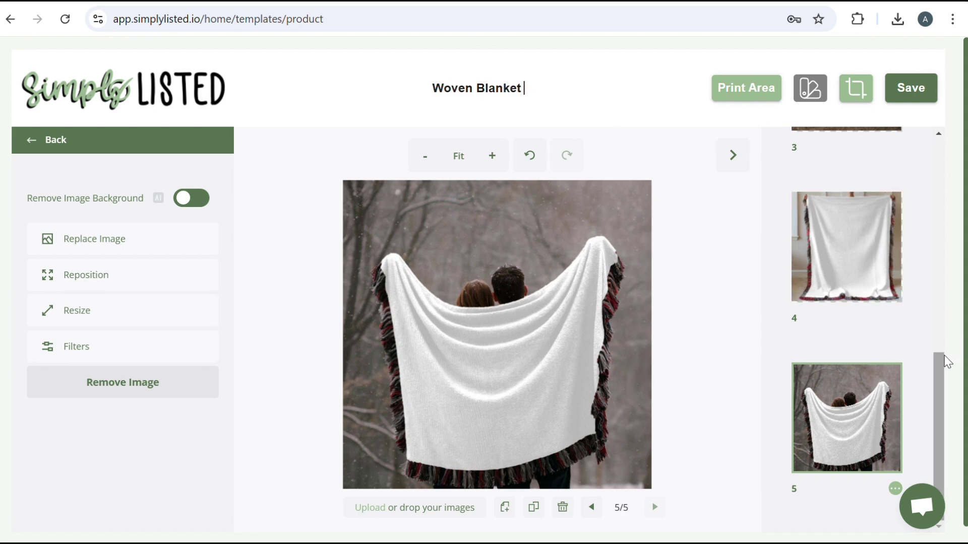
Add a print area to mockup 1, rotated a quarter turn and sized over the blanket
{"action": "left_click_drag", "start_coordinate": [947, 361], "coordinate": [942, 142]}
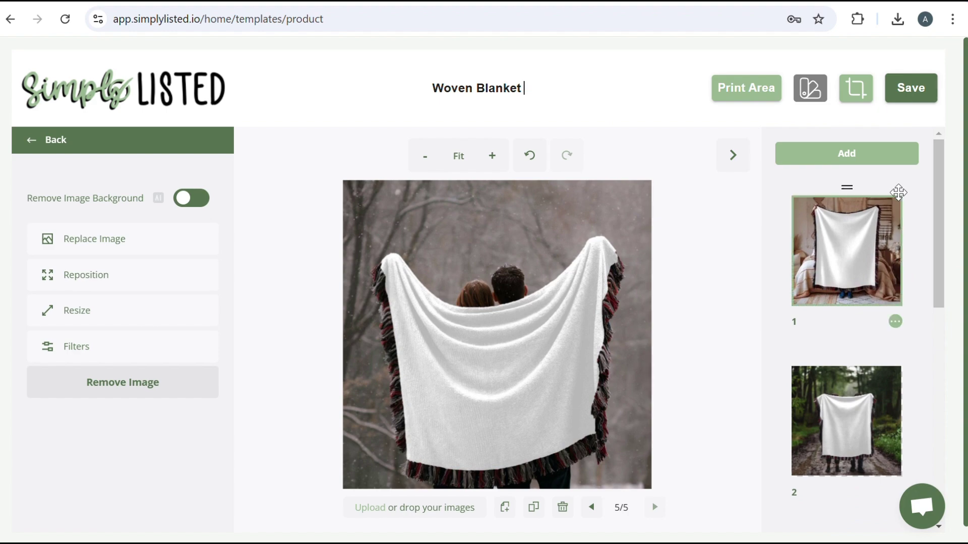
{"action": "left_click", "coordinate": [836, 273]}
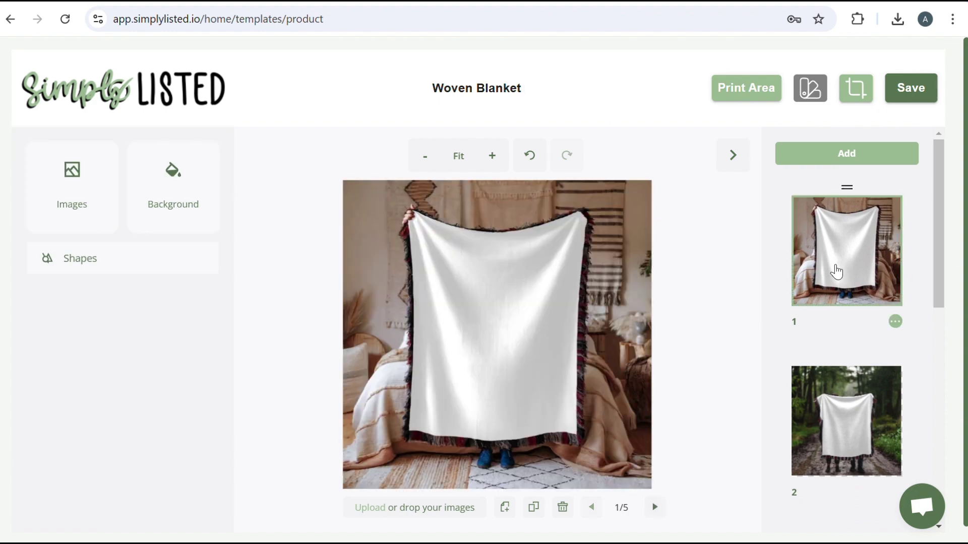
{"action": "left_click", "coordinate": [761, 94]}
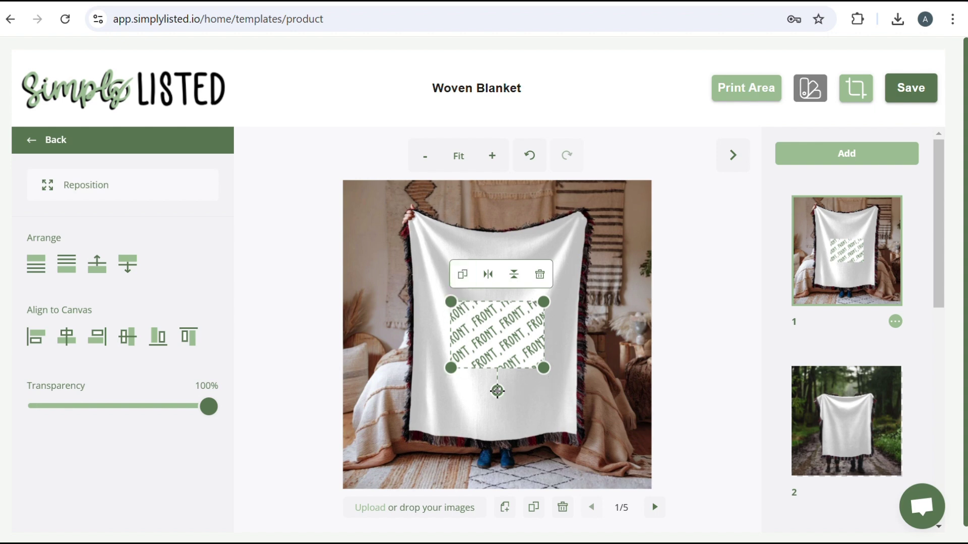
{"action": "left_click_drag", "start_coordinate": [503, 392], "coordinate": [448, 335]}
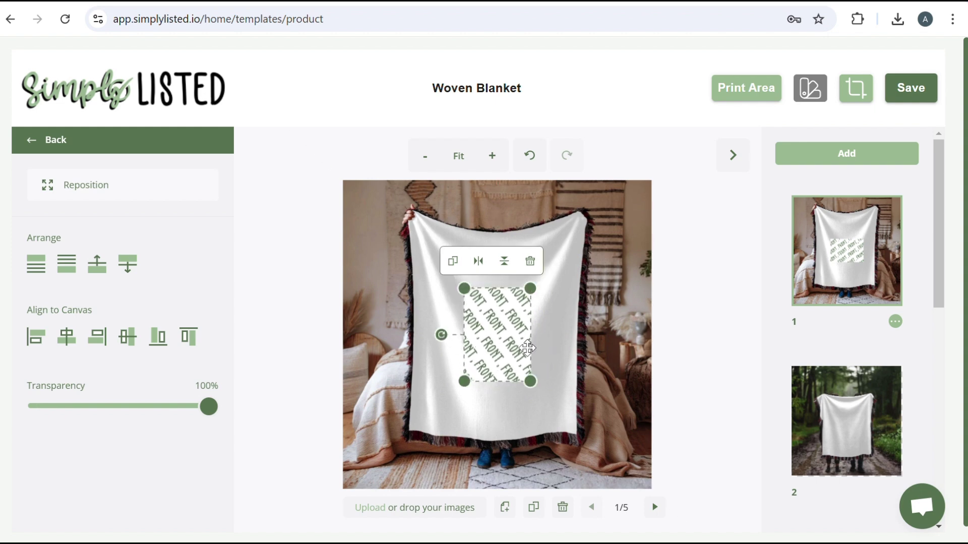
{"action": "left_click_drag", "start_coordinate": [464, 381], "coordinate": [407, 462]}
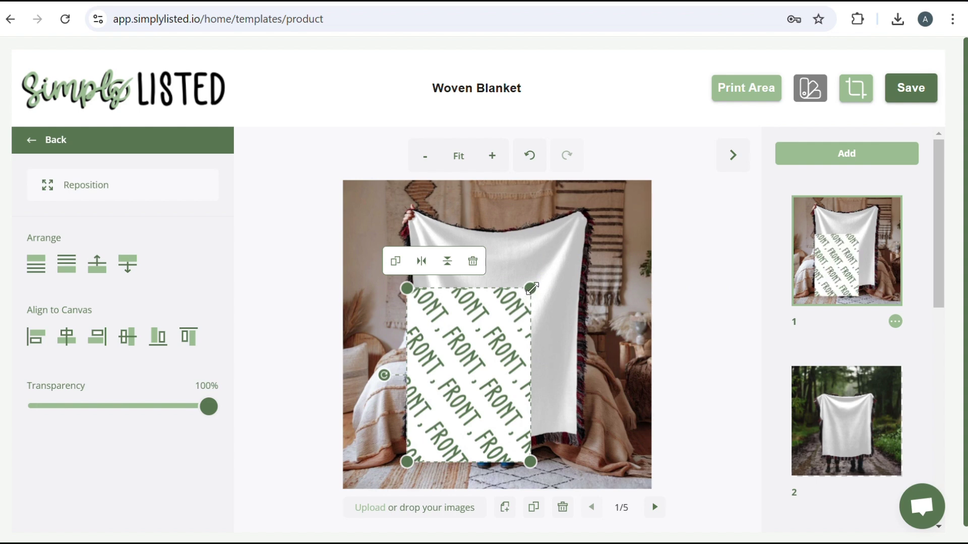
{"action": "mouse_move", "coordinate": [532, 289]}
{"action": "left_mouse_down"}
{"action": "mouse_move", "coordinate": [595, 217]}
{"action": "mouse_move", "coordinate": [541, 277]}
{"action": "left_mouse_up"}
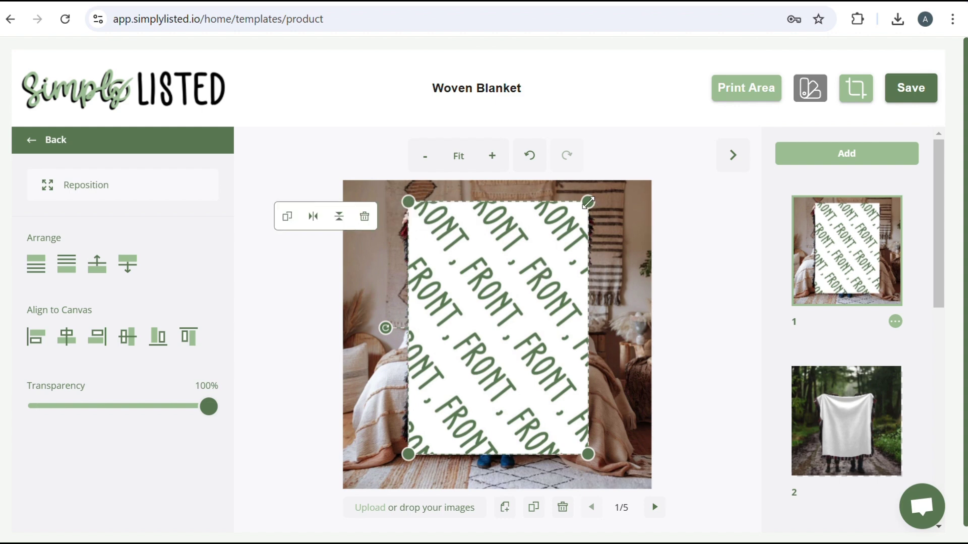
{"action": "left_click_drag", "start_coordinate": [588, 202], "coordinate": [585, 206]}
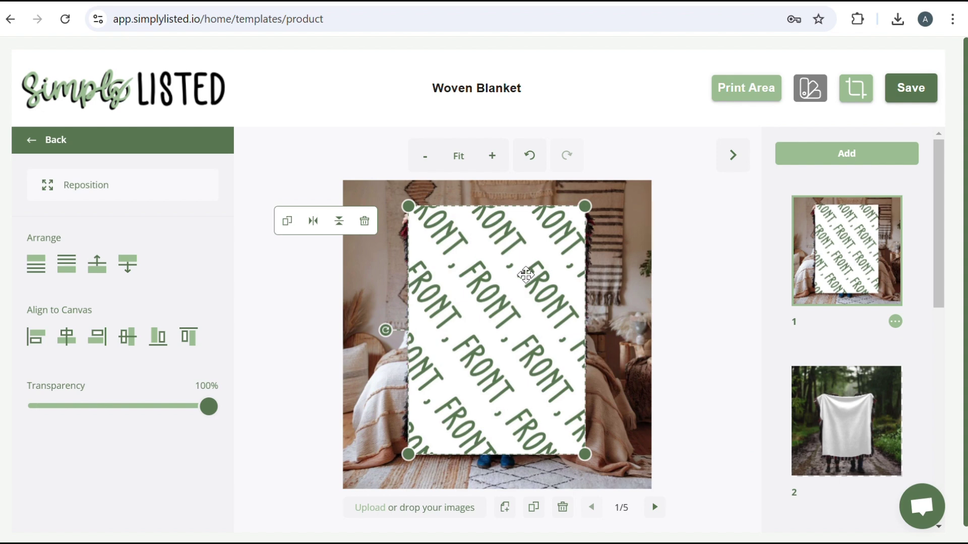
{"action": "left_click_drag", "start_coordinate": [526, 275], "coordinate": [526, 275]}
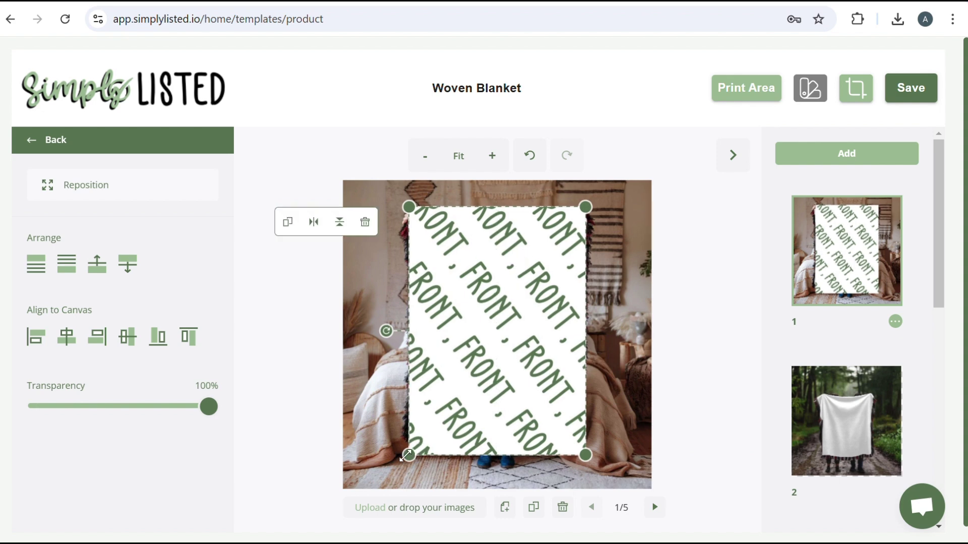
{"action": "left_click_drag", "start_coordinate": [407, 456], "coordinate": [410, 452]}
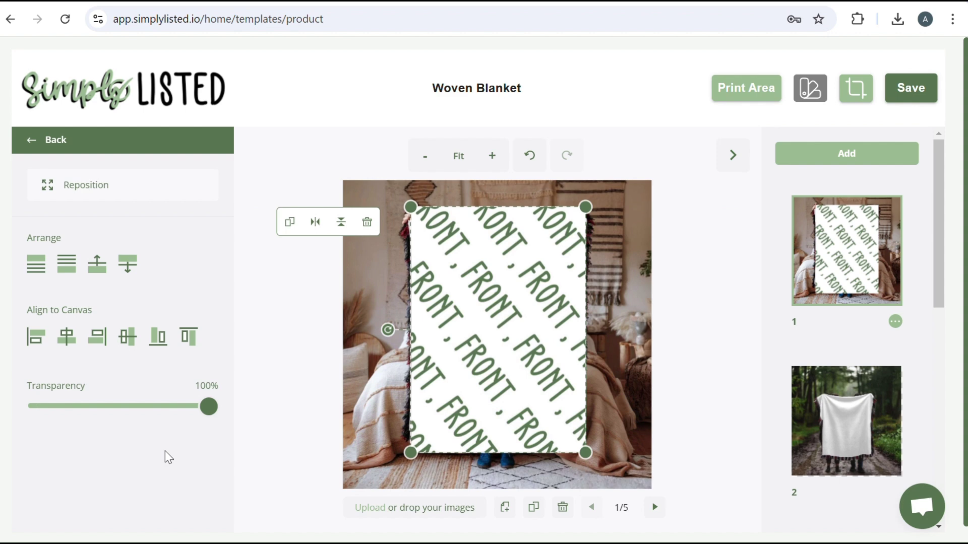
Fine-tune the print area's top-left corner and set its transparency to 75%
{"action": "left_click", "coordinate": [281, 287]}
{"action": "left_click", "coordinate": [414, 211]}
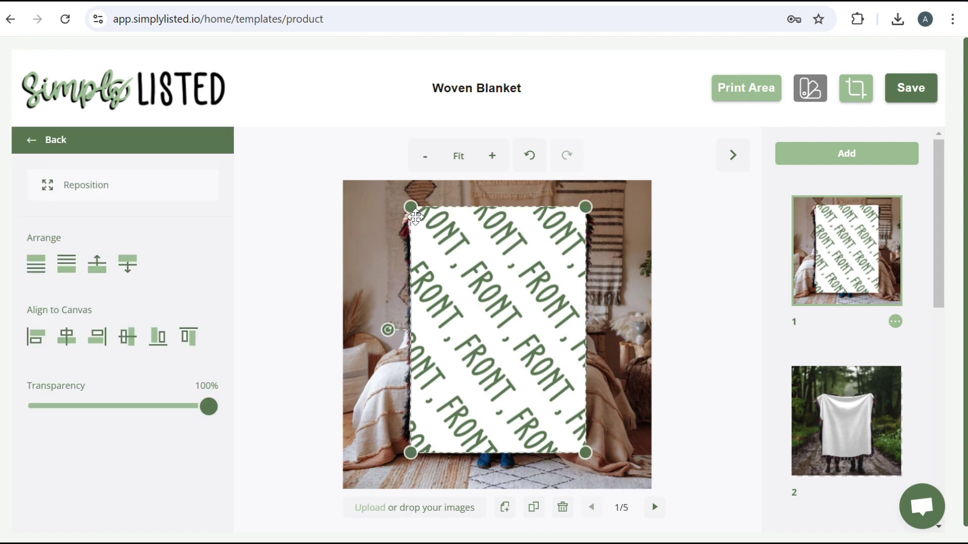
{"action": "left_click_drag", "start_coordinate": [411, 207], "coordinate": [409, 204]}
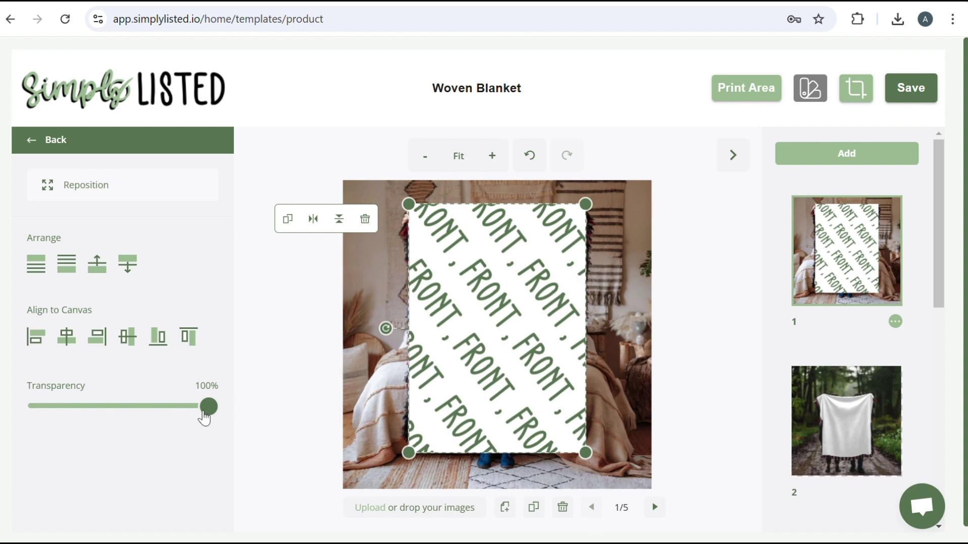
{"action": "left_click_drag", "start_coordinate": [209, 417], "coordinate": [165, 416]}
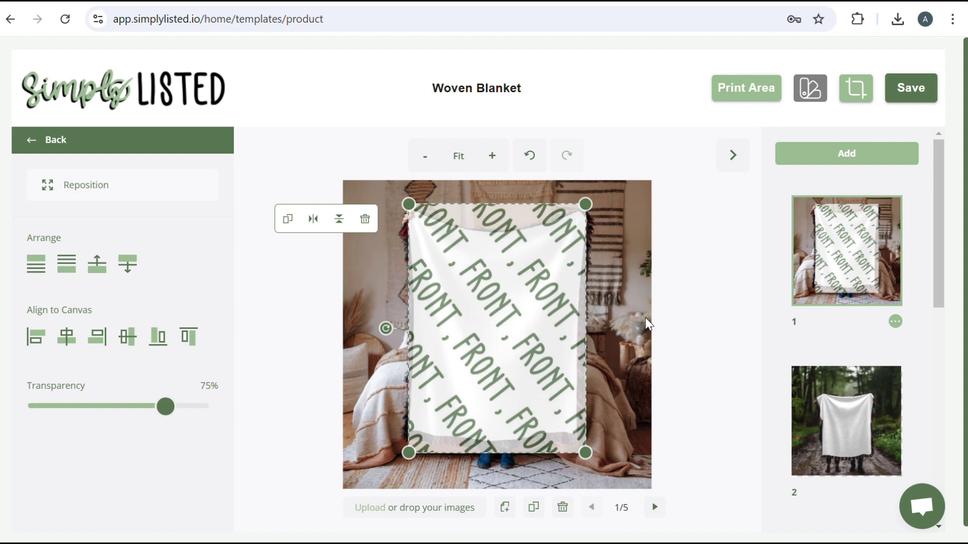
{"action": "scroll", "coordinate": [895, 348], "scroll_direction": "down", "scroll_amount": 7}
{"action": "scroll", "coordinate": [897, 347], "scroll_direction": "up", "scroll_amount": 7}
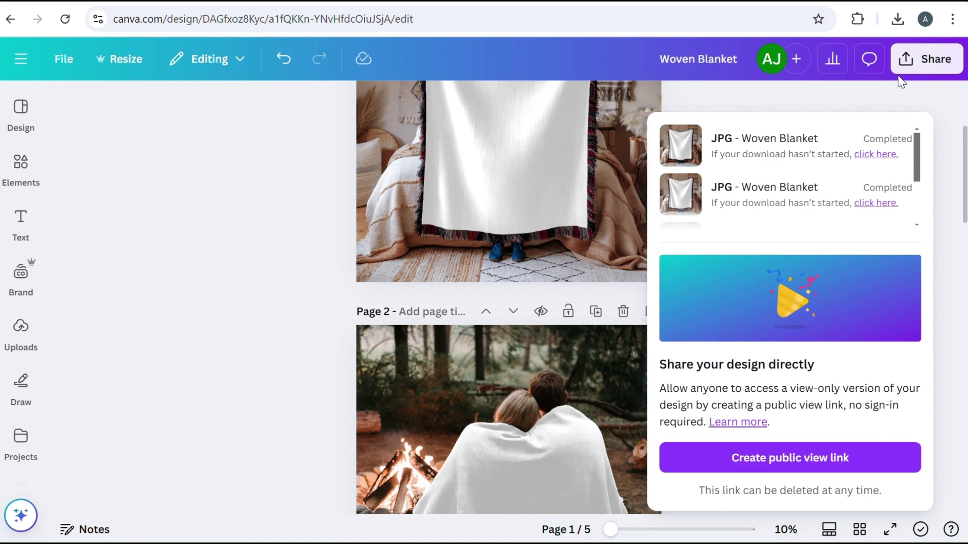
Download all five Canva Woven Blanket pages as transparent-background PNGs, then return to Simply Listed
{"action": "left_click", "coordinate": [910, 66]}
{"action": "left_click", "coordinate": [695, 350]}
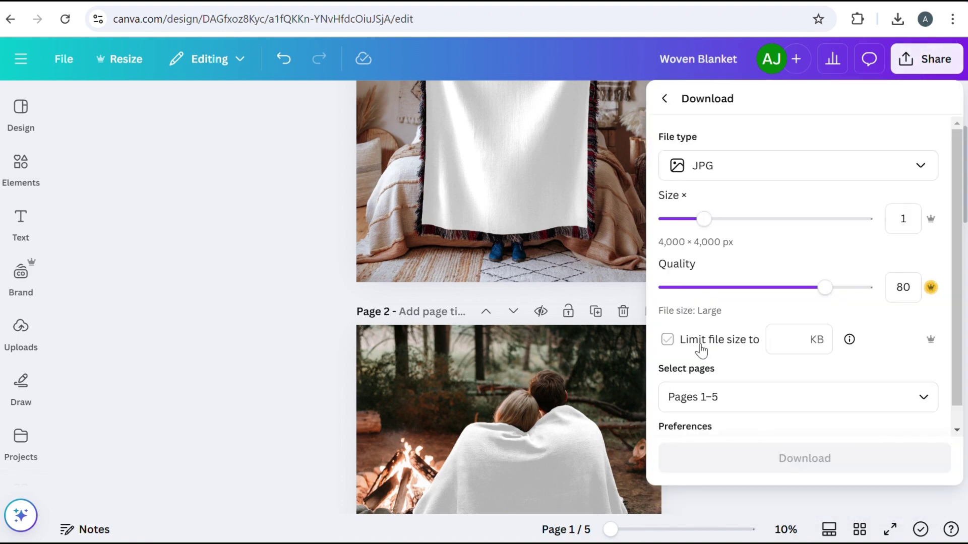
{"action": "left_click", "coordinate": [689, 174]}
{"action": "left_click", "coordinate": [727, 268]}
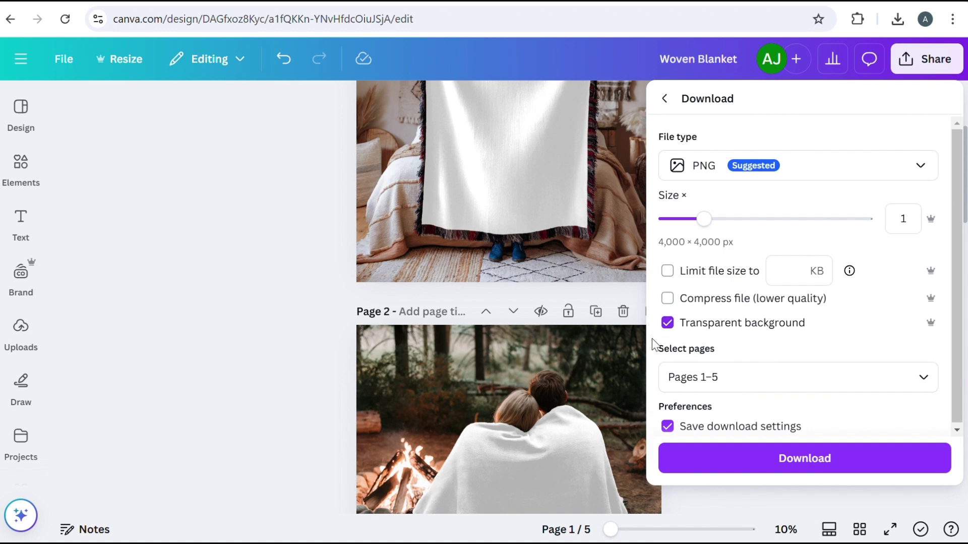
{"action": "left_click", "coordinate": [793, 460]}
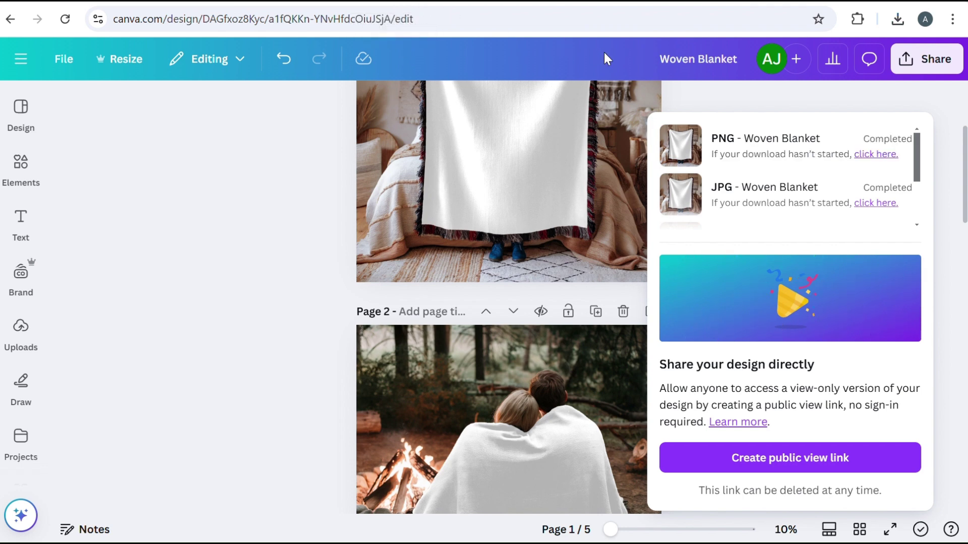
{"action": "left_click", "coordinate": [730, 5]}
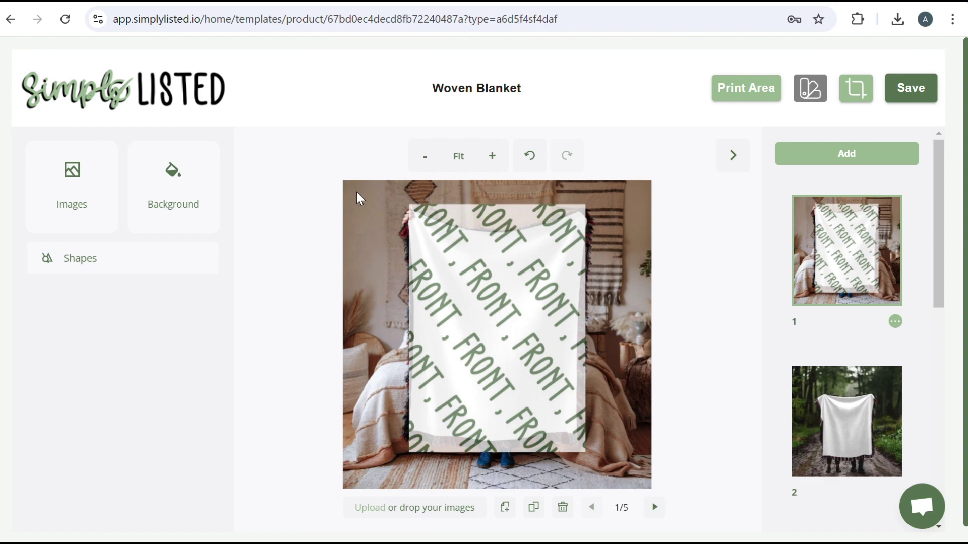
Upload PNG file 1 as an overlay centred on mockup 1 and nudge it into alignment
{"action": "left_click", "coordinate": [61, 204]}
{"action": "left_click", "coordinate": [62, 201]}
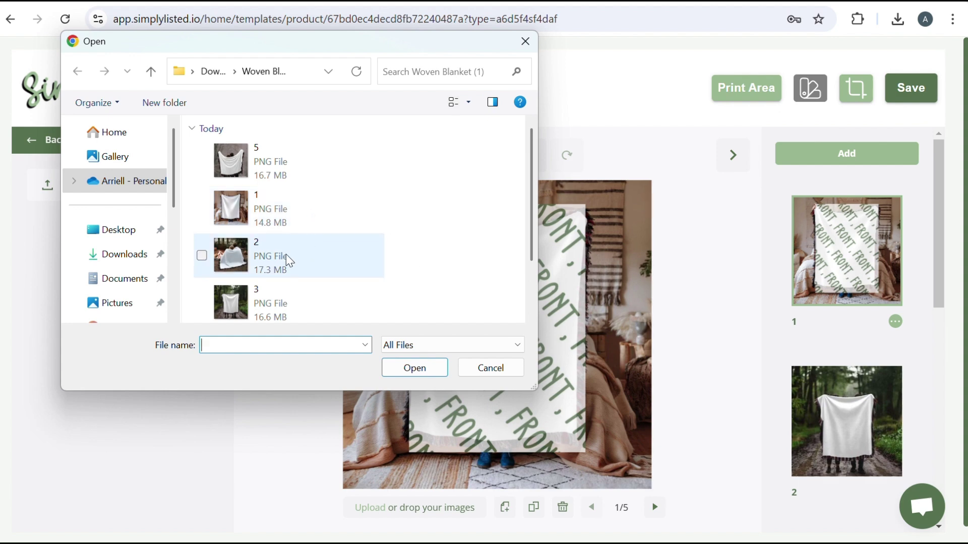
{"action": "left_click", "coordinate": [289, 220]}
{"action": "left_click", "coordinate": [411, 367]}
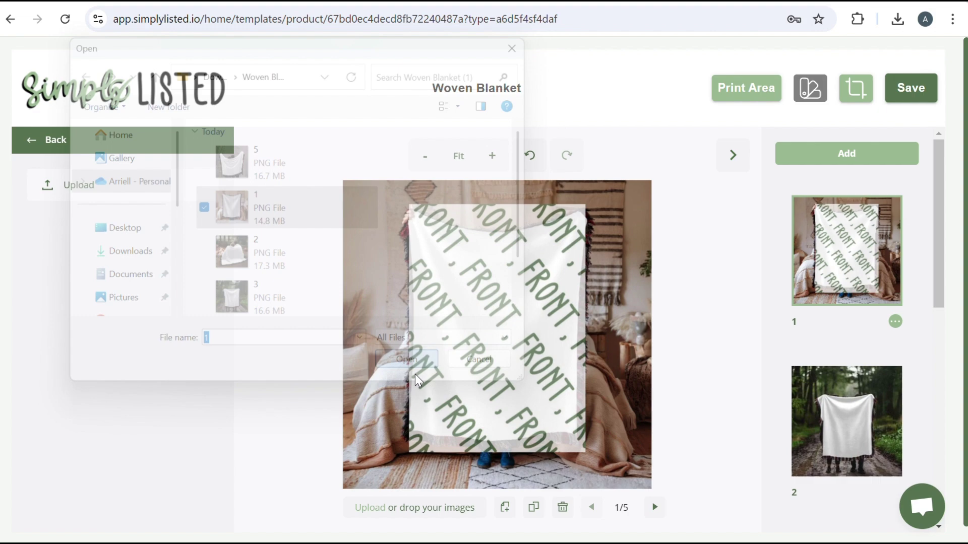
{"action": "left_click", "coordinate": [415, 374]}
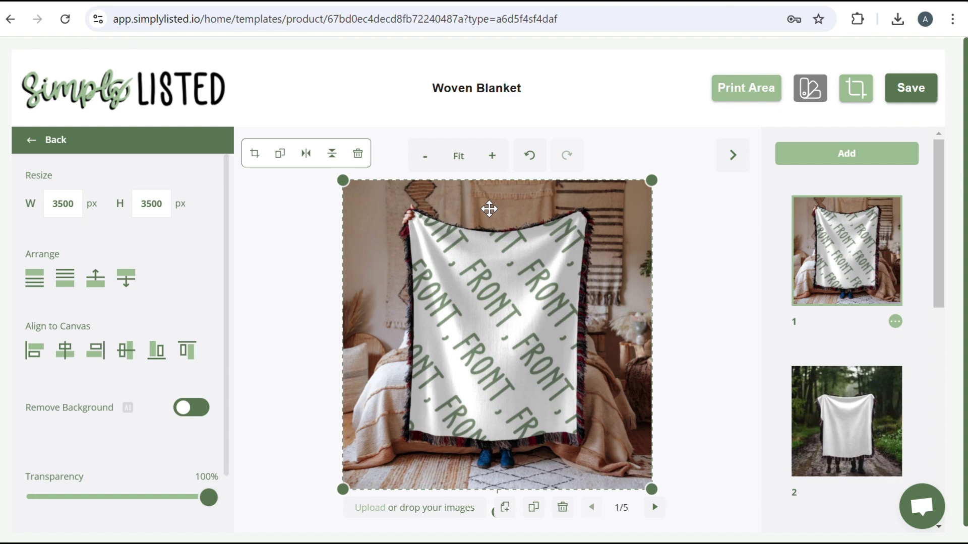
{"action": "mouse_move", "coordinate": [489, 208]}
{"action": "left_mouse_down"}
{"action": "mouse_move", "coordinate": [554, 211]}
{"action": "mouse_move", "coordinate": [490, 208]}
{"action": "left_mouse_up"}
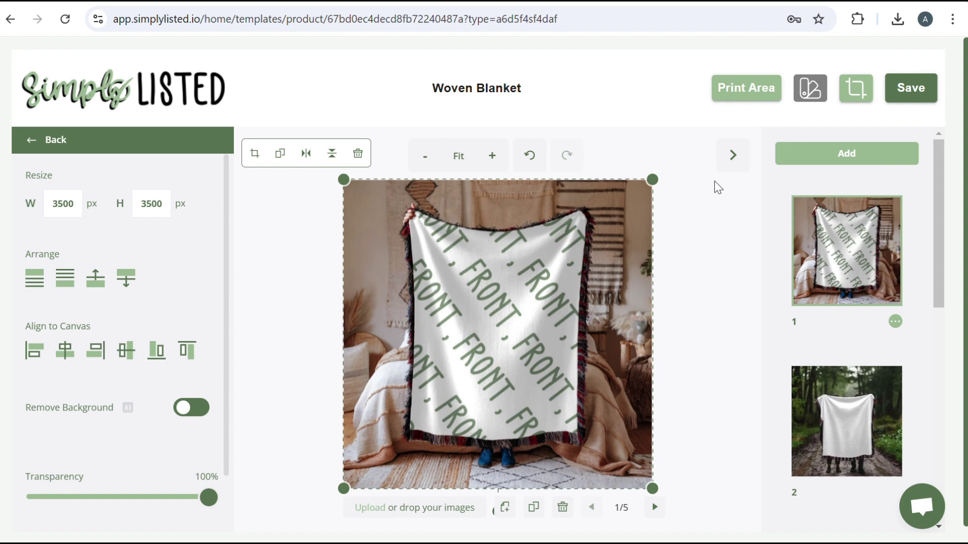
Open the campfire mockup (thumbnail 3) and add a FRONT print area
{"action": "scroll", "coordinate": [841, 251], "scroll_direction": "down", "scroll_amount": 3}
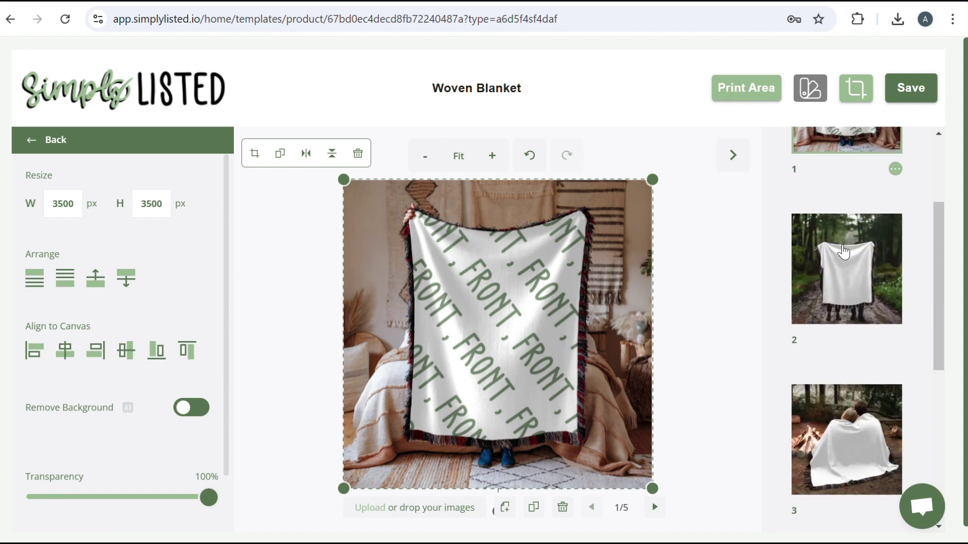
{"action": "scroll", "coordinate": [843, 251], "scroll_direction": "down", "scroll_amount": 3}
{"action": "mouse_move", "coordinate": [844, 253]}
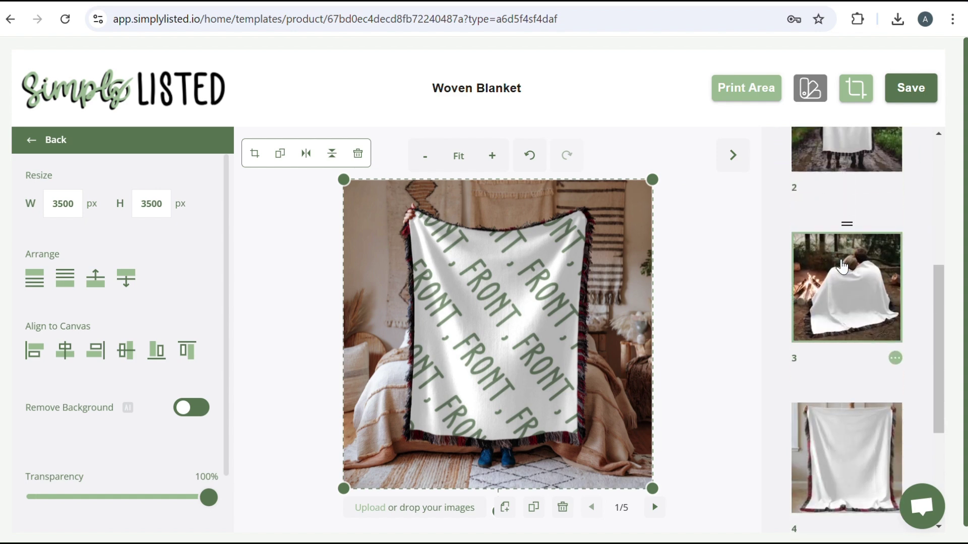
{"action": "left_click", "coordinate": [840, 272]}
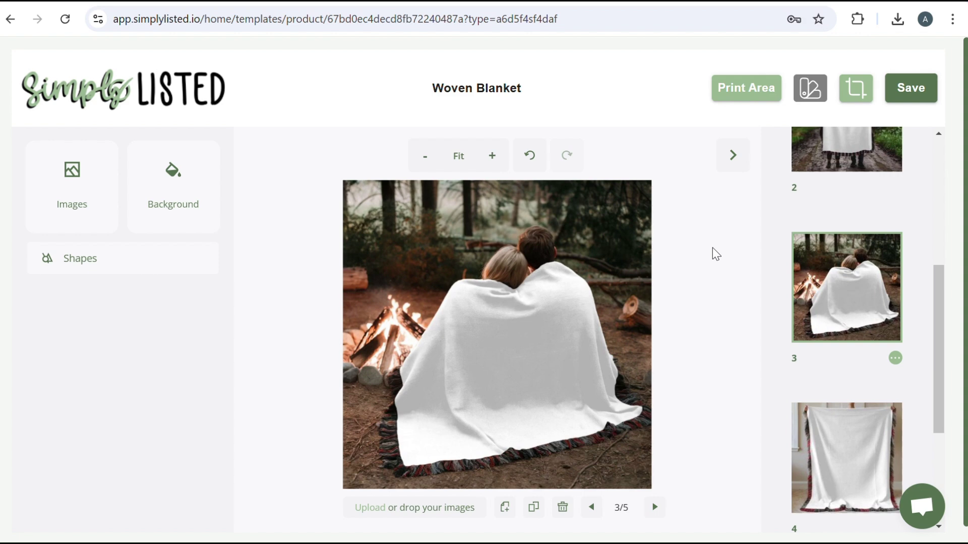
{"action": "left_click", "coordinate": [722, 96]}
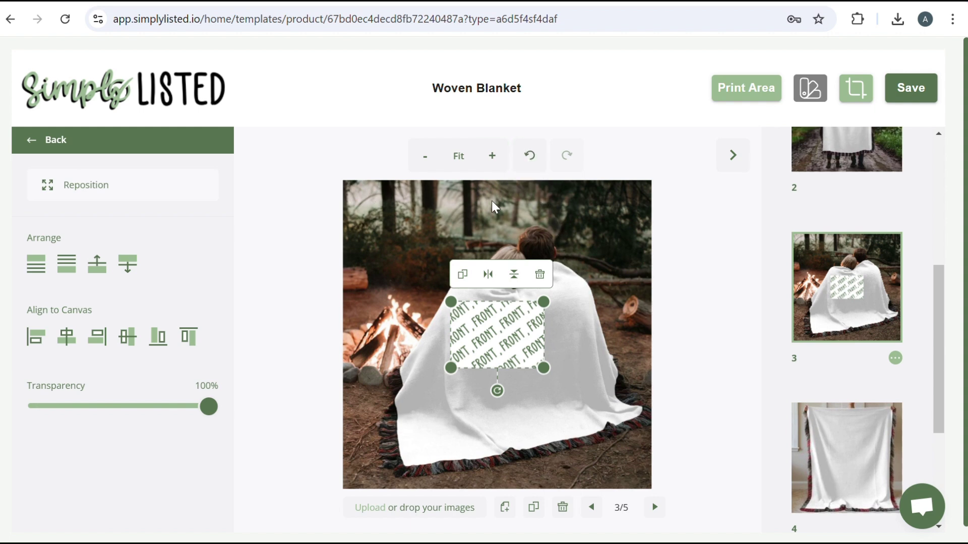
Rotate, enlarge and move the print area onto the held blanket at 76% transparency
{"action": "left_click_drag", "start_coordinate": [498, 390], "coordinate": [385, 363]}
{"action": "left_click_drag", "start_coordinate": [456, 294], "coordinate": [297, 247]}
{"action": "left_click_drag", "start_coordinate": [426, 292], "coordinate": [470, 329]}
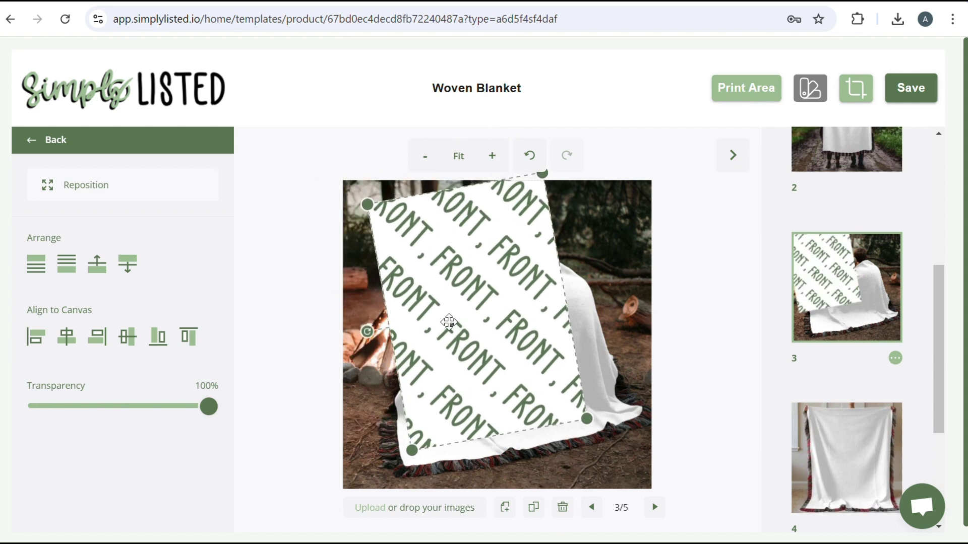
{"action": "mouse_move", "coordinate": [628, 430]}
{"action": "left_mouse_down"}
{"action": "mouse_move", "coordinate": [665, 462]}
{"action": "mouse_move", "coordinate": [600, 449]}
{"action": "mouse_move", "coordinate": [628, 453]}
{"action": "mouse_move", "coordinate": [604, 420]}
{"action": "mouse_move", "coordinate": [615, 437]}
{"action": "left_mouse_up"}
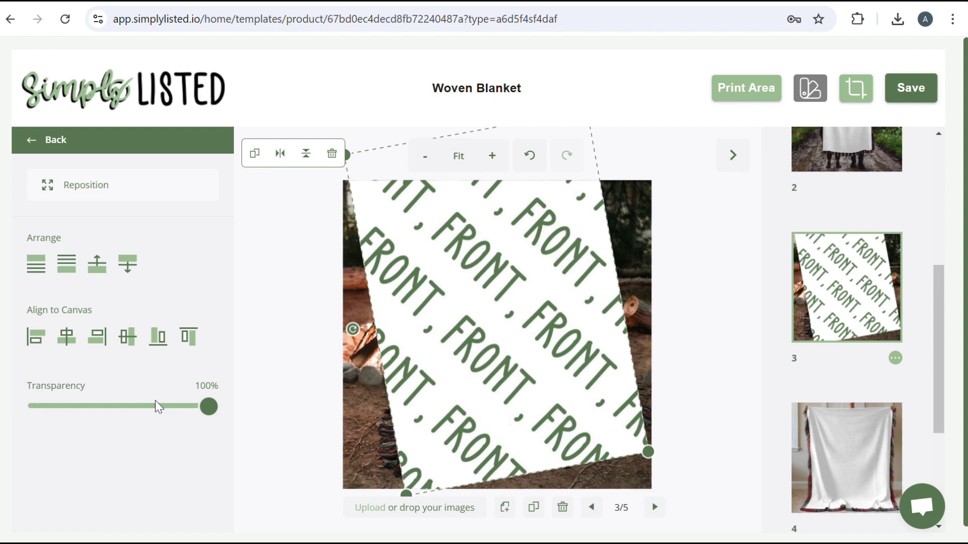
{"action": "left_click", "coordinate": [179, 406]}
{"action": "left_click_drag", "start_coordinate": [179, 411], "coordinate": [169, 412]}
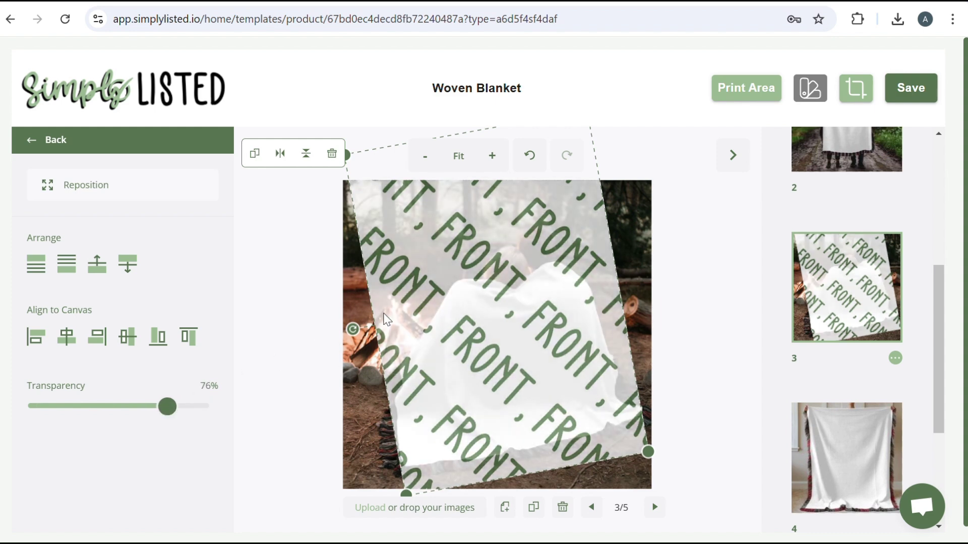
Upload overlay PNG file 2 and add it to the centre of the campfire mockup
{"action": "left_click", "coordinate": [344, 270]}
{"action": "left_click", "coordinate": [74, 200]}
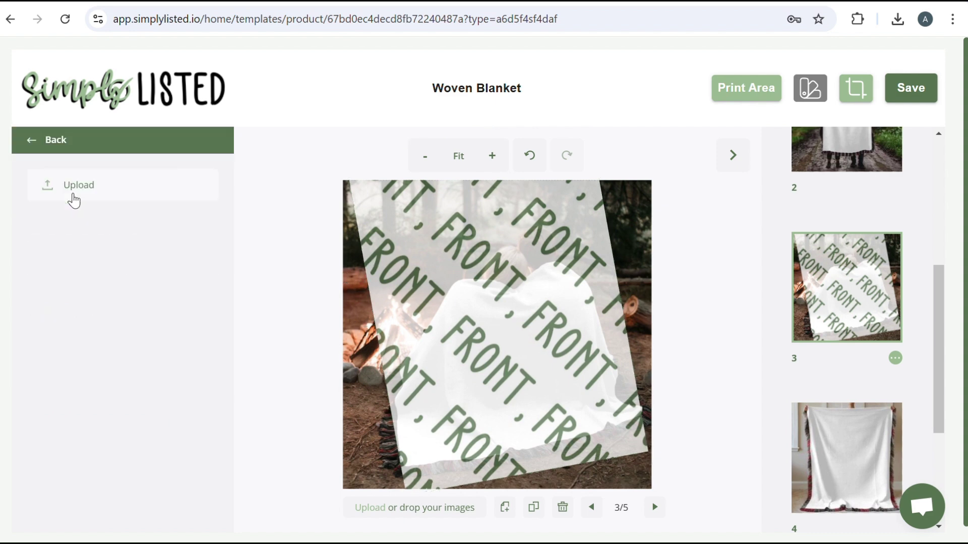
{"action": "left_click", "coordinate": [74, 197]}
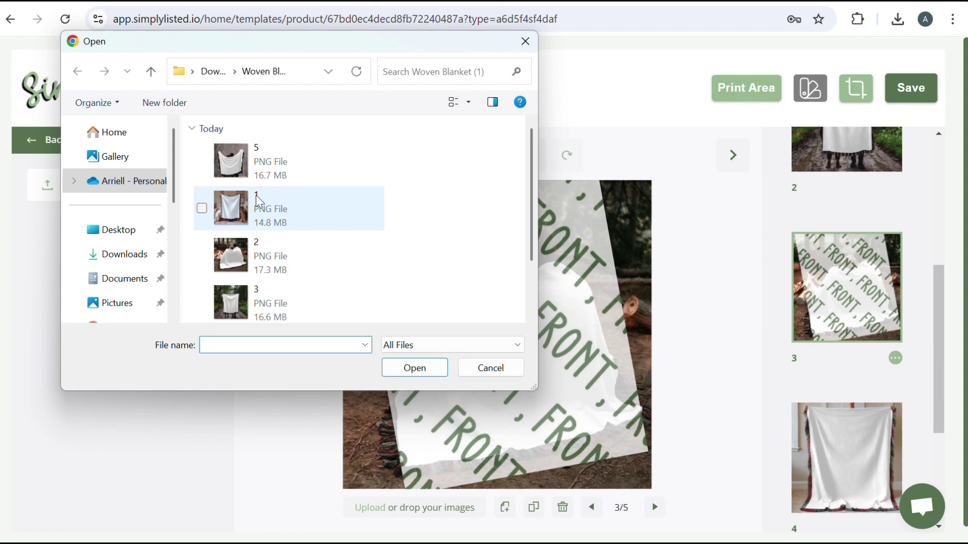
{"action": "left_click", "coordinate": [311, 249]}
{"action": "left_click", "coordinate": [413, 367]}
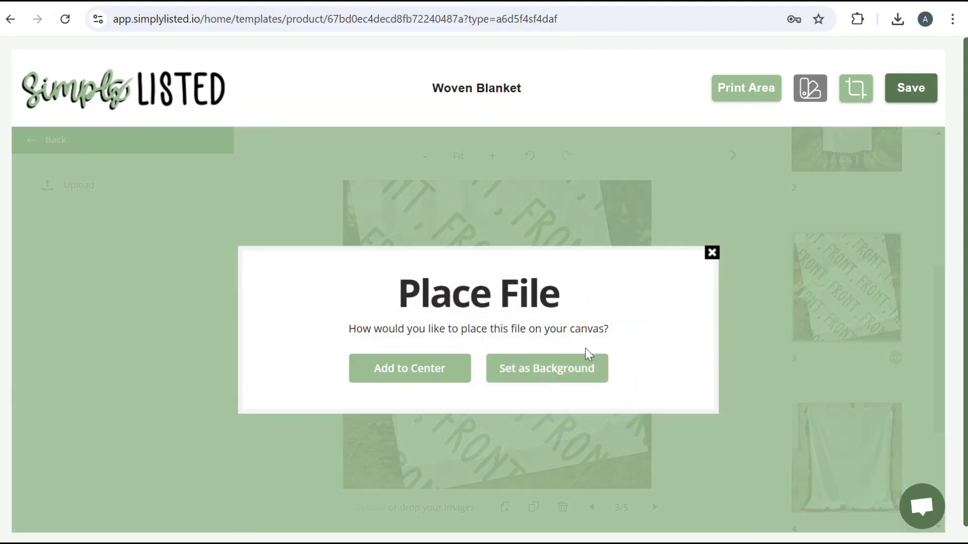
{"action": "left_click", "coordinate": [443, 372]}
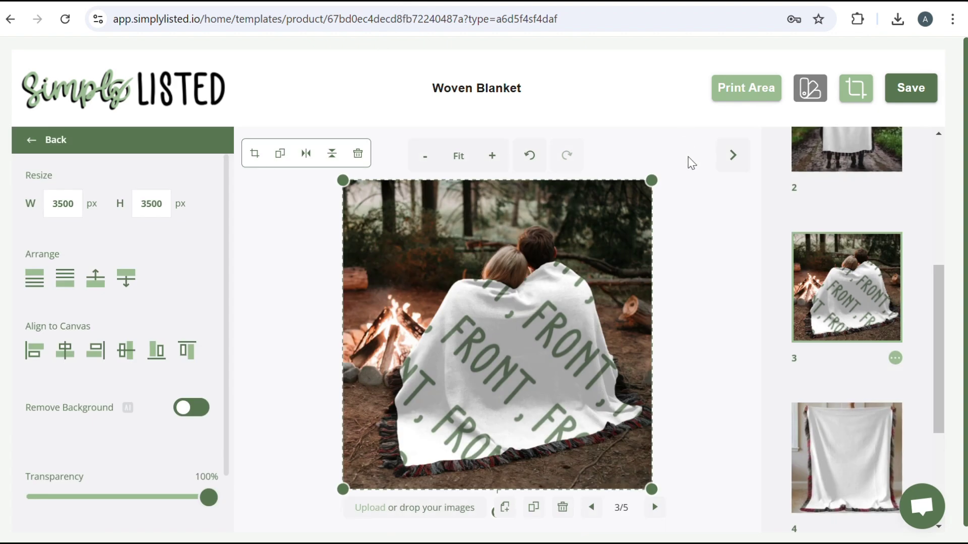
Save the Woven Blanket template
{"action": "scroll", "coordinate": [850, 224], "scroll_direction": "down", "scroll_amount": 1}
{"action": "scroll", "coordinate": [850, 223], "scroll_direction": "up", "scroll_amount": 7}
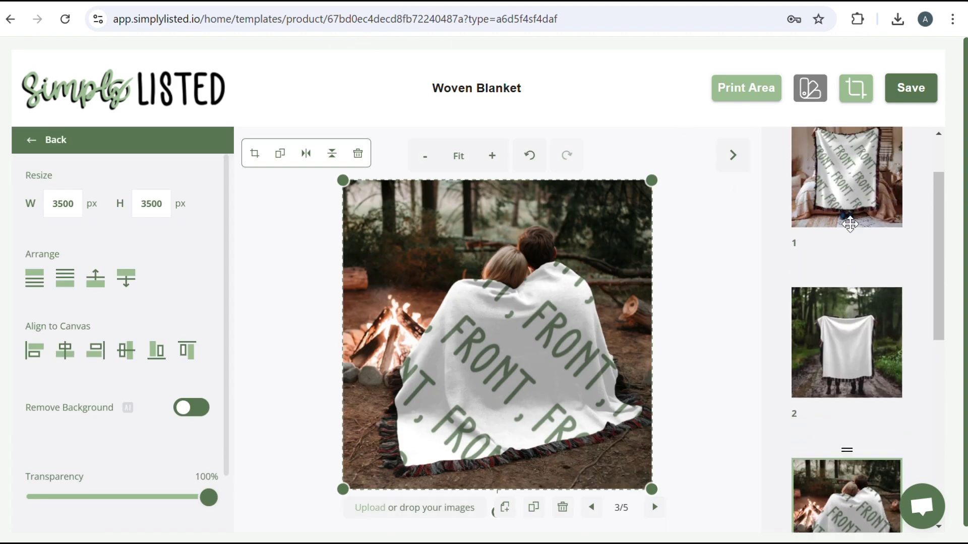
{"action": "scroll", "coordinate": [850, 222], "scroll_direction": "down", "scroll_amount": 10}
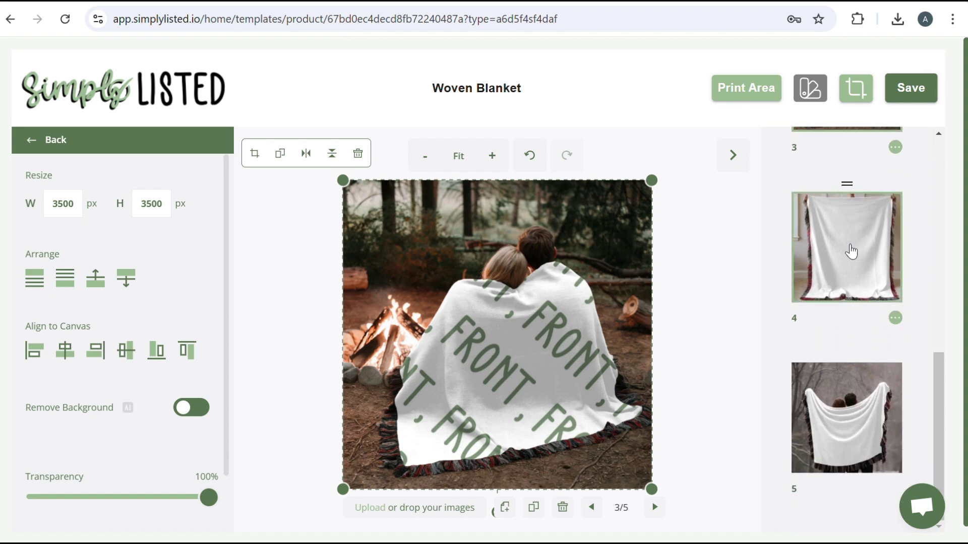
{"action": "scroll", "coordinate": [812, 378], "scroll_direction": "up", "scroll_amount": 10}
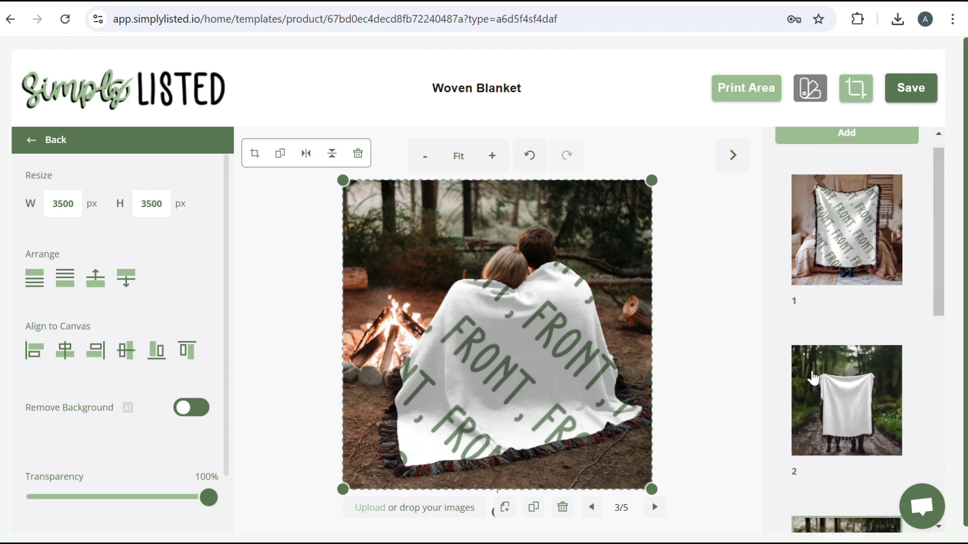
{"action": "left_click", "coordinate": [915, 84]}
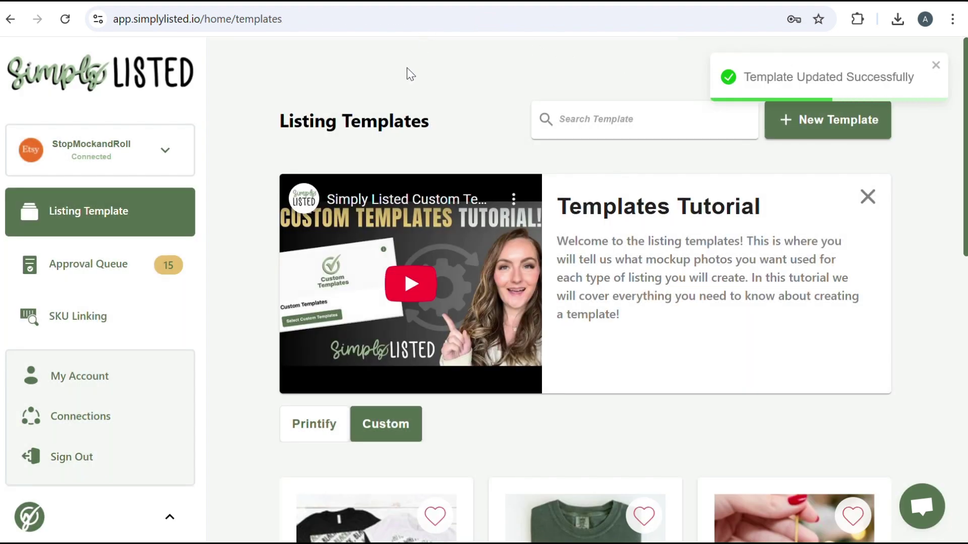
Start a Test of the Woven Blanket template from the Printify listing templates
{"action": "scroll", "coordinate": [407, 70], "scroll_direction": "down", "scroll_amount": 12}
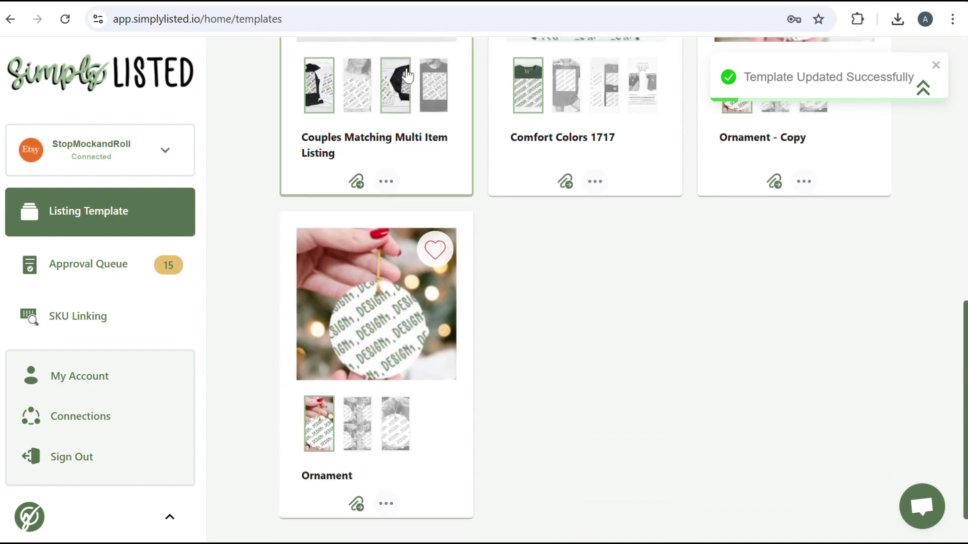
{"action": "scroll", "coordinate": [407, 70], "scroll_direction": "up", "scroll_amount": 12}
{"action": "left_click", "coordinate": [318, 423]}
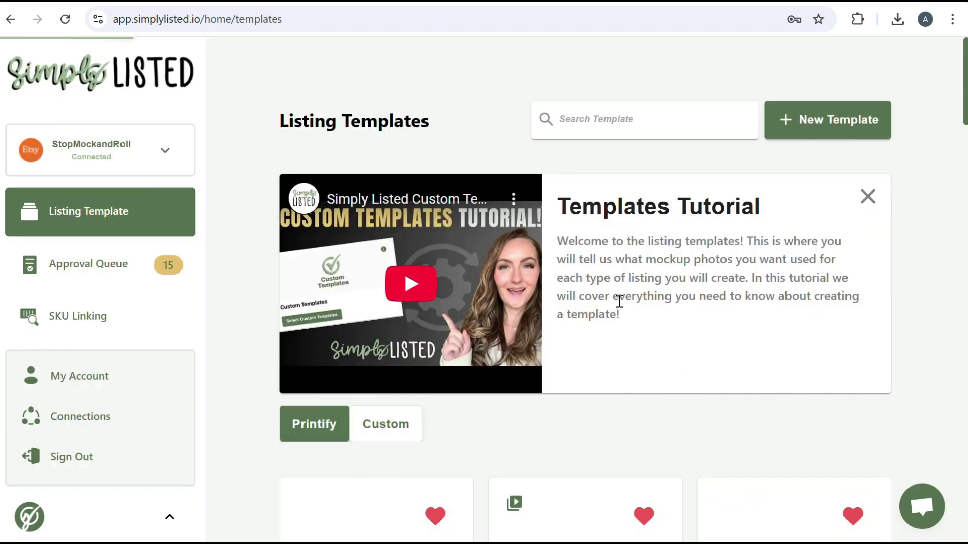
{"action": "scroll", "coordinate": [619, 301], "scroll_direction": "down", "scroll_amount": 10}
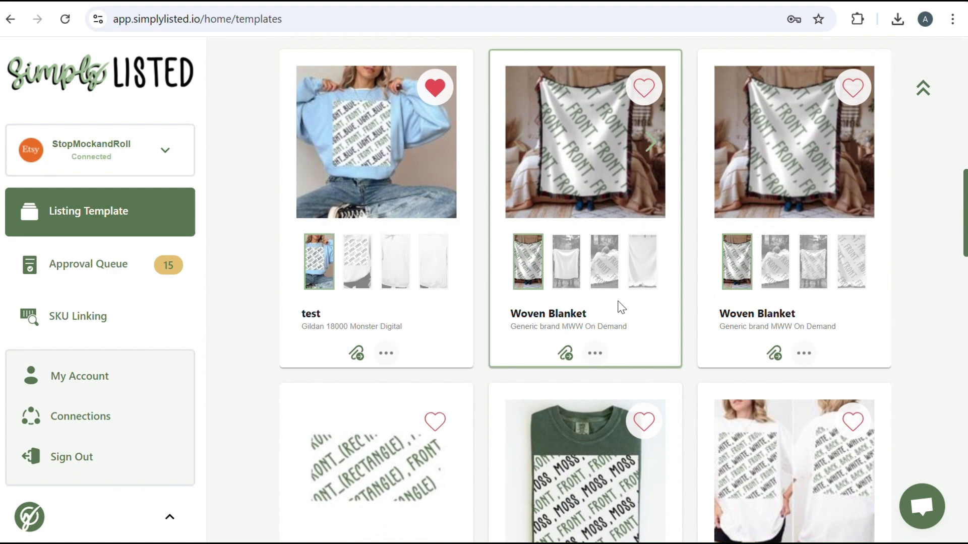
{"action": "left_click", "coordinate": [798, 351]}
{"action": "left_click", "coordinate": [745, 231]}
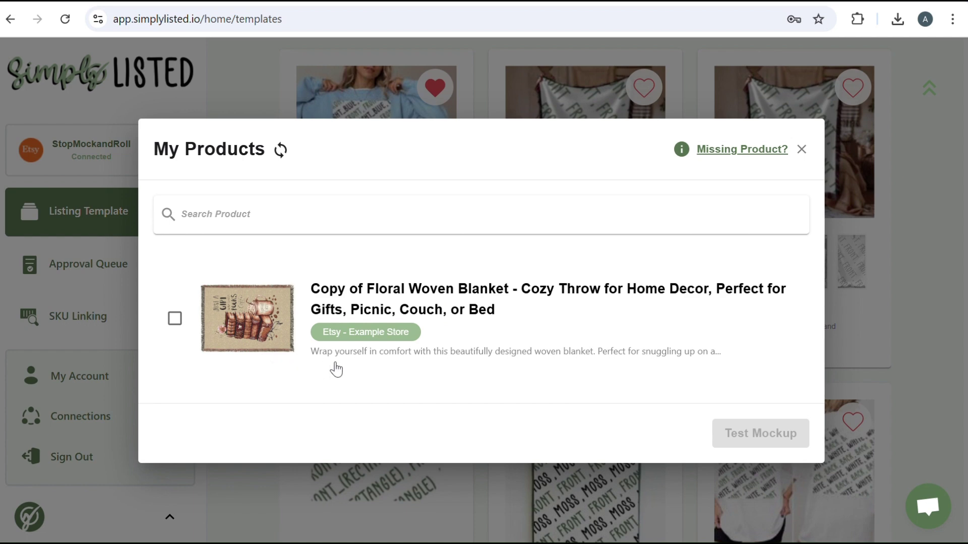
Sync store products and create a test mockup with the Floral Woven Blanket
{"action": "left_click", "coordinate": [279, 153]}
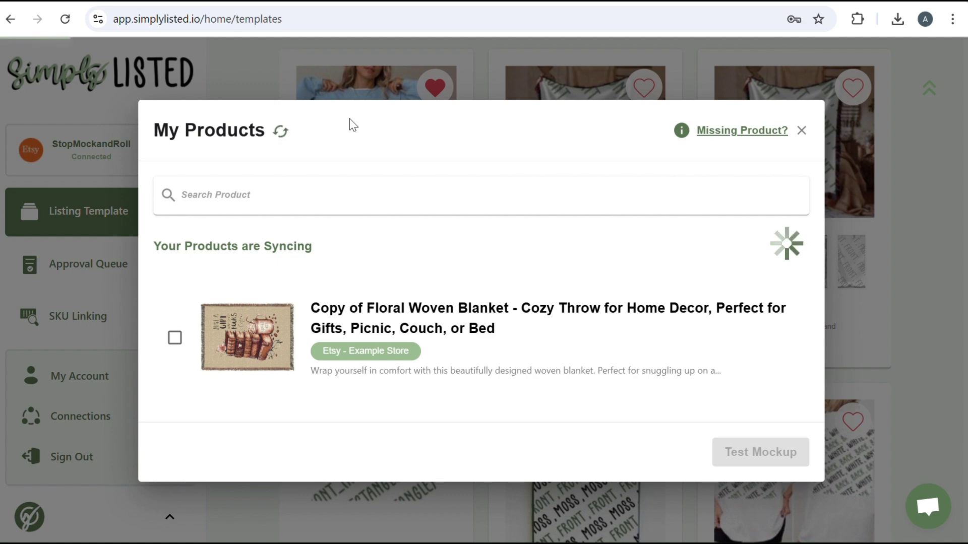
{"action": "left_click", "coordinate": [175, 320]}
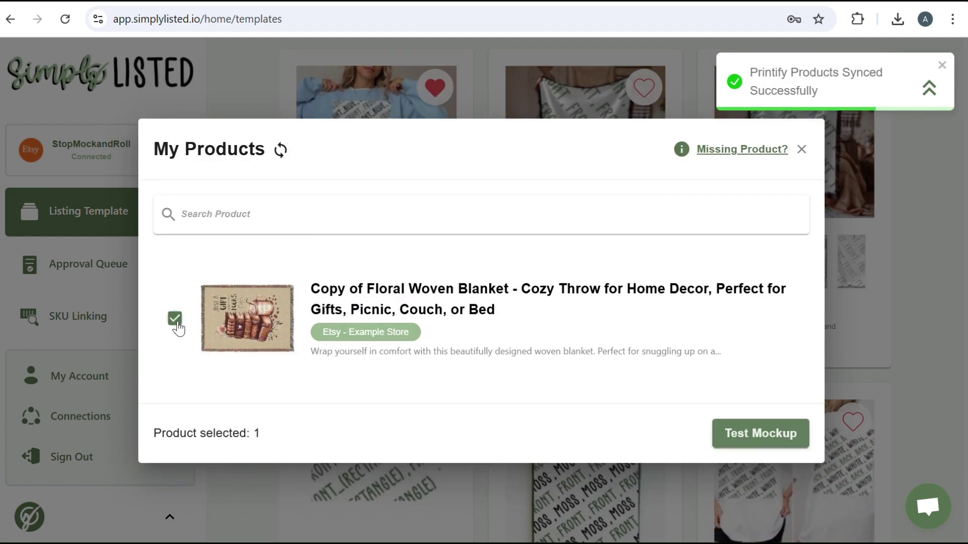
{"action": "left_click", "coordinate": [778, 444]}
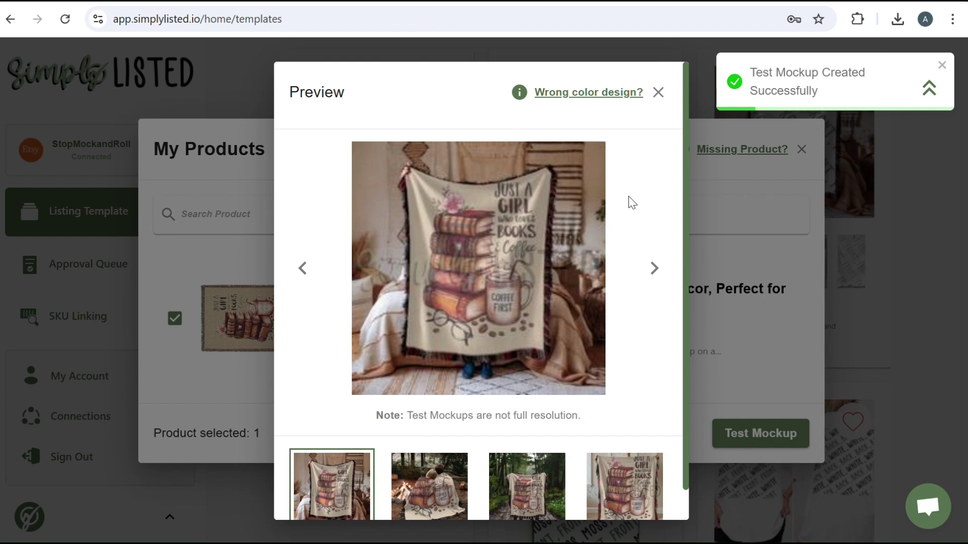
Browse through the test mockups, including the campfire scene
{"action": "left_click", "coordinate": [654, 274]}
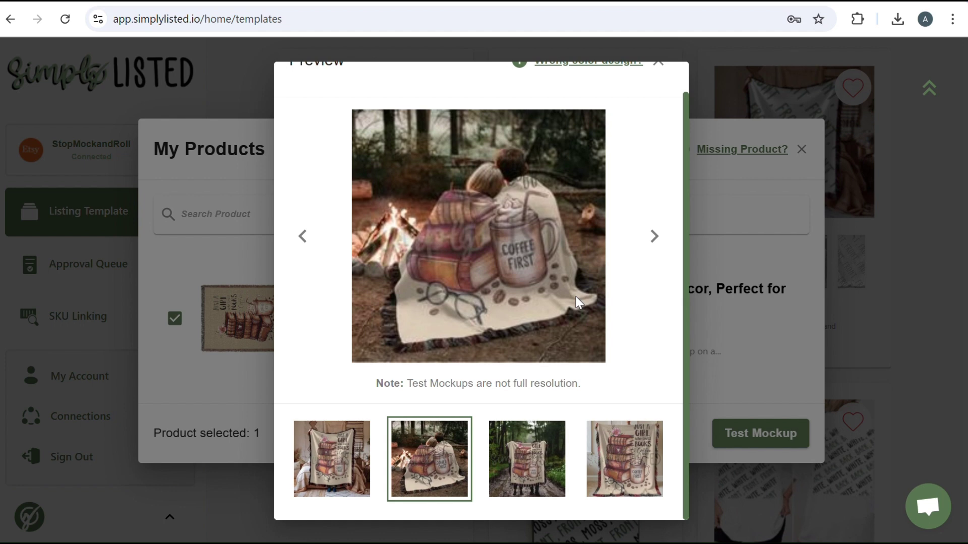
{"action": "left_click", "coordinate": [655, 243]}
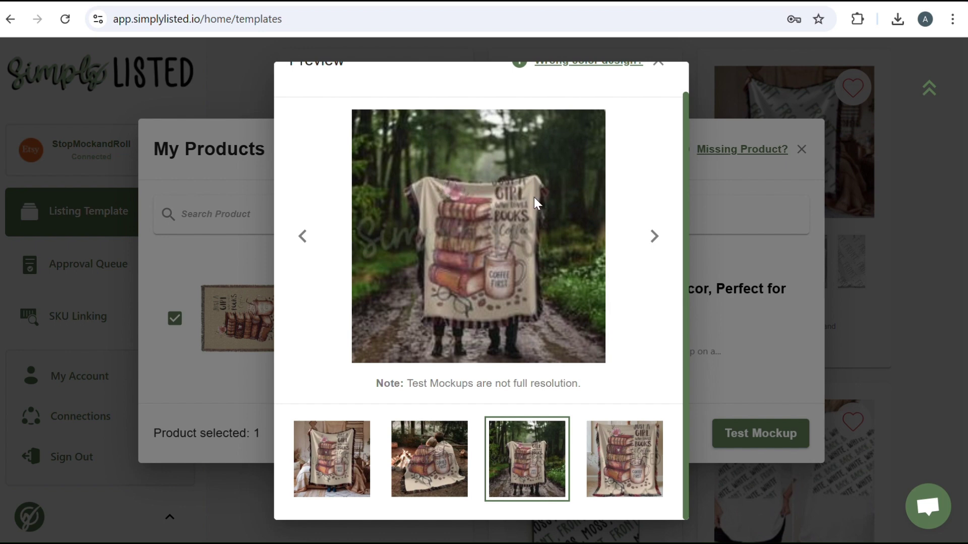
{"action": "left_click", "coordinate": [655, 236]}
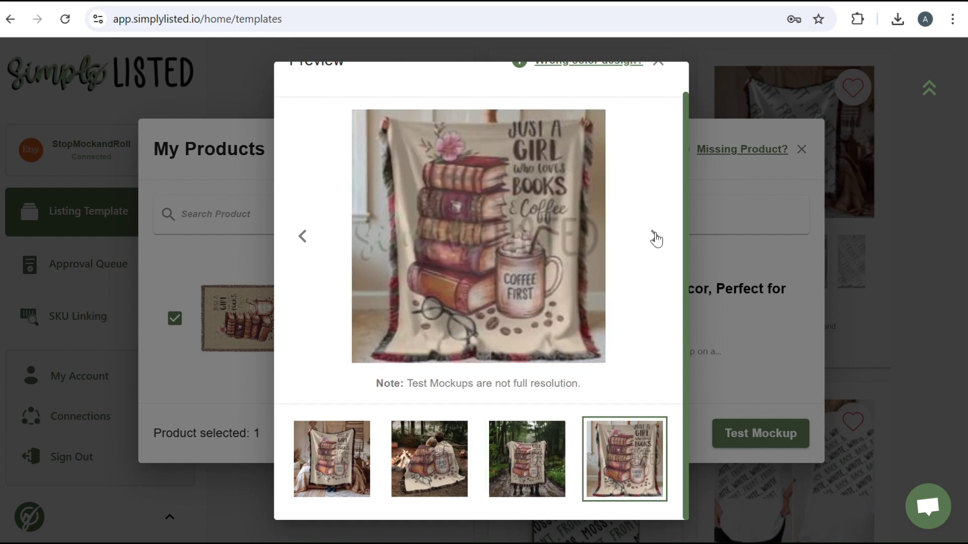
{"action": "left_click", "coordinate": [655, 241]}
{"action": "left_click", "coordinate": [655, 241]}
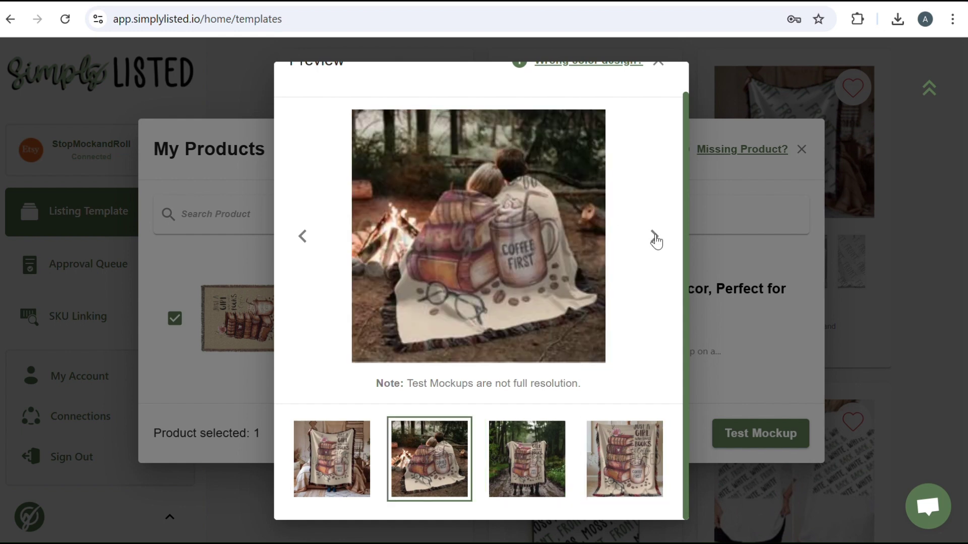
{"action": "left_click", "coordinate": [655, 241]}
Close the test mockup preview and the My Products dialog
{"action": "scroll", "coordinate": [645, 193], "scroll_direction": "up", "scroll_amount": 1}
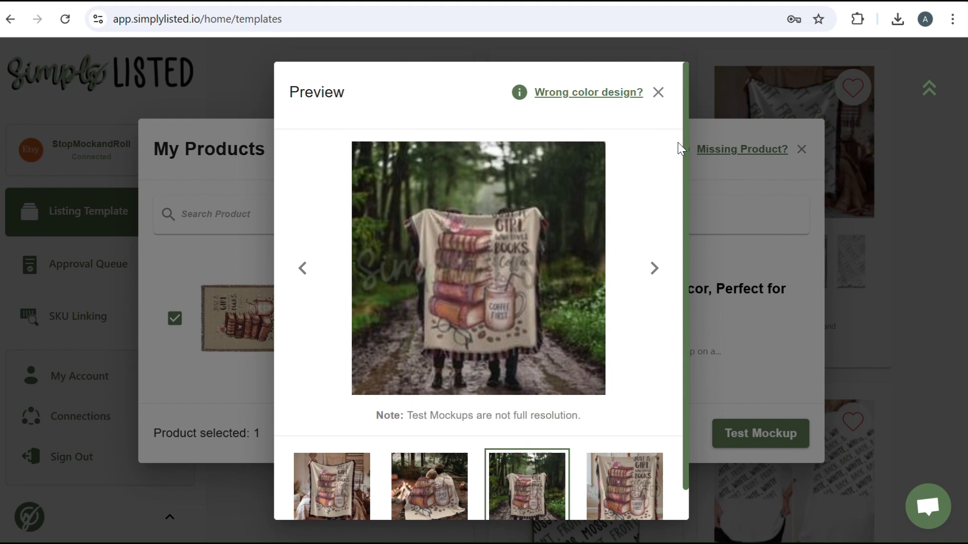
{"action": "left_click", "coordinate": [665, 92]}
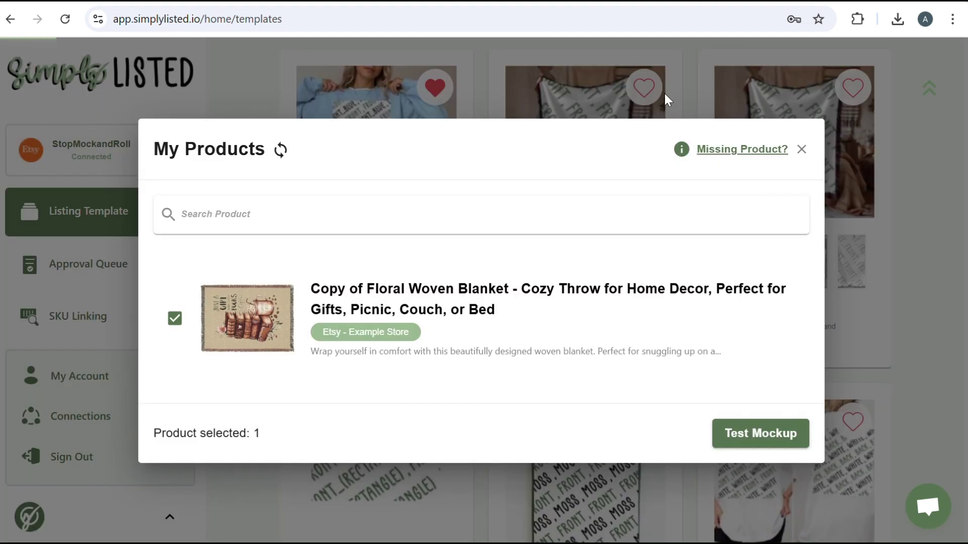
{"action": "left_click", "coordinate": [803, 151]}
Attach Artwork: select the Floral Woven Blanket and create mockups with Create Video(s) checked
{"action": "scroll", "coordinate": [572, 171], "scroll_direction": "down", "scroll_amount": 3}
{"action": "scroll", "coordinate": [572, 171], "scroll_direction": "up", "scroll_amount": 3}
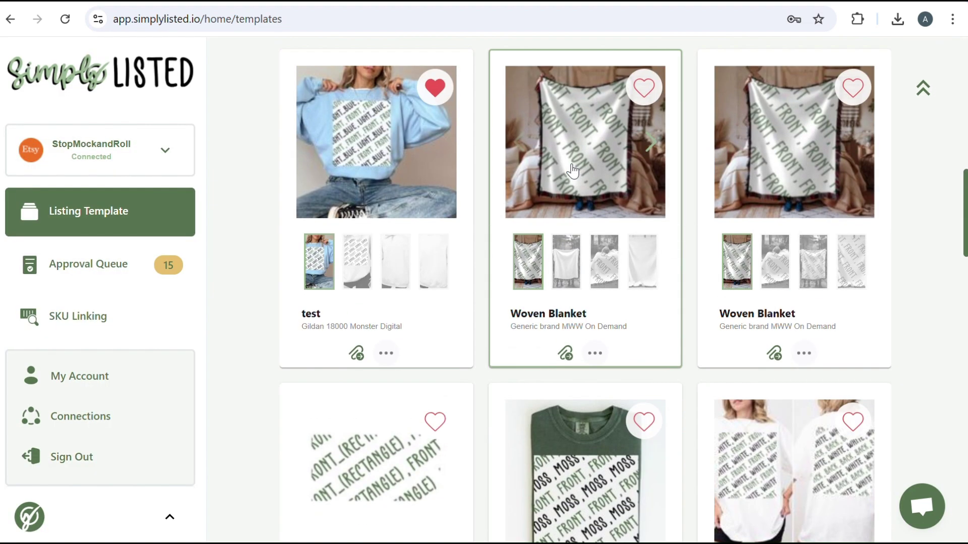
{"action": "left_click", "coordinate": [806, 358]}
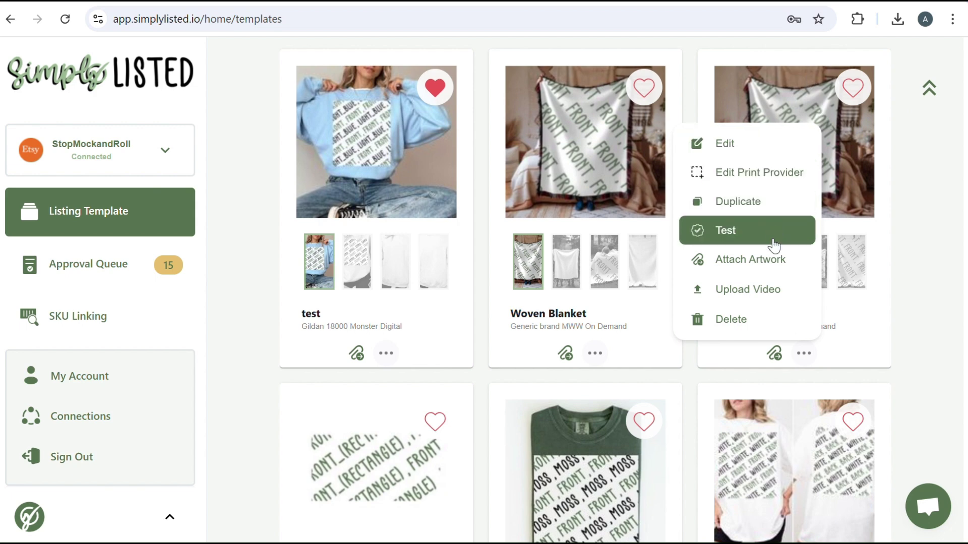
{"action": "left_click", "coordinate": [767, 259]}
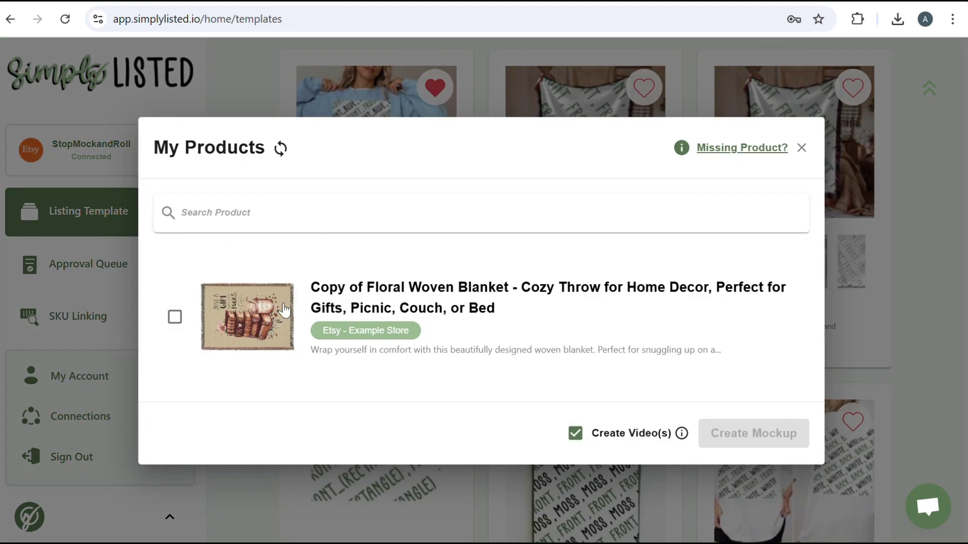
{"action": "left_click", "coordinate": [174, 318]}
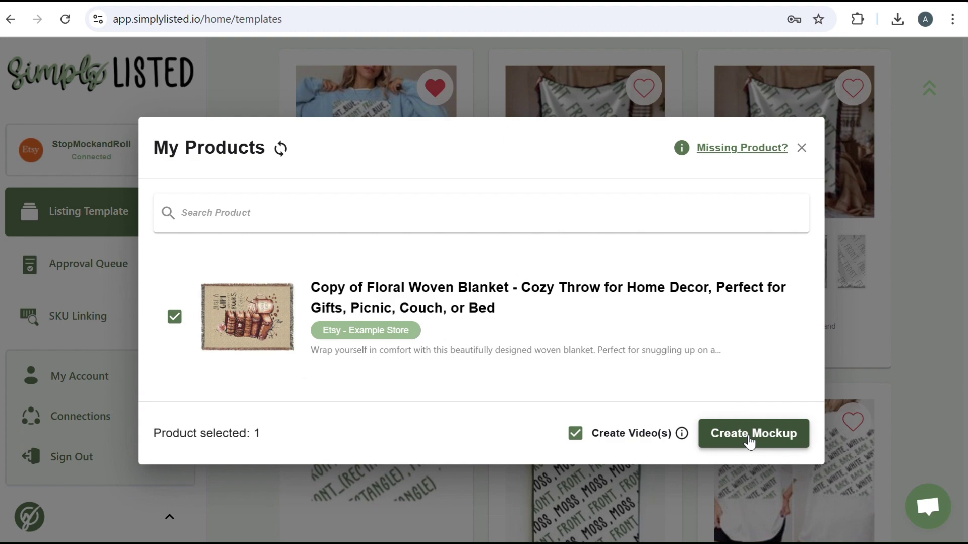
{"action": "left_click", "coordinate": [748, 440]}
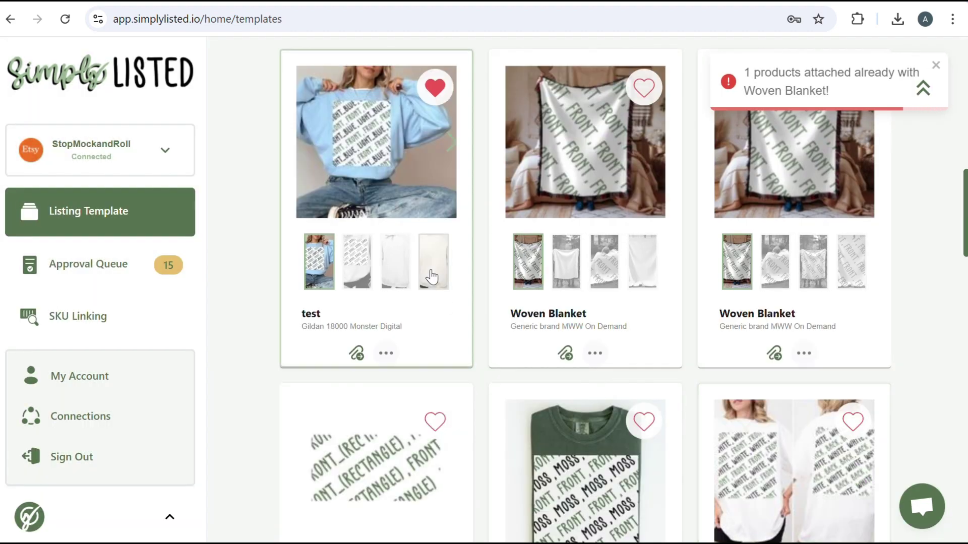
In the Approval Queue, page through the blanket mockups to the 15-second video, then return to Listing Template
{"action": "left_click", "coordinate": [141, 276]}
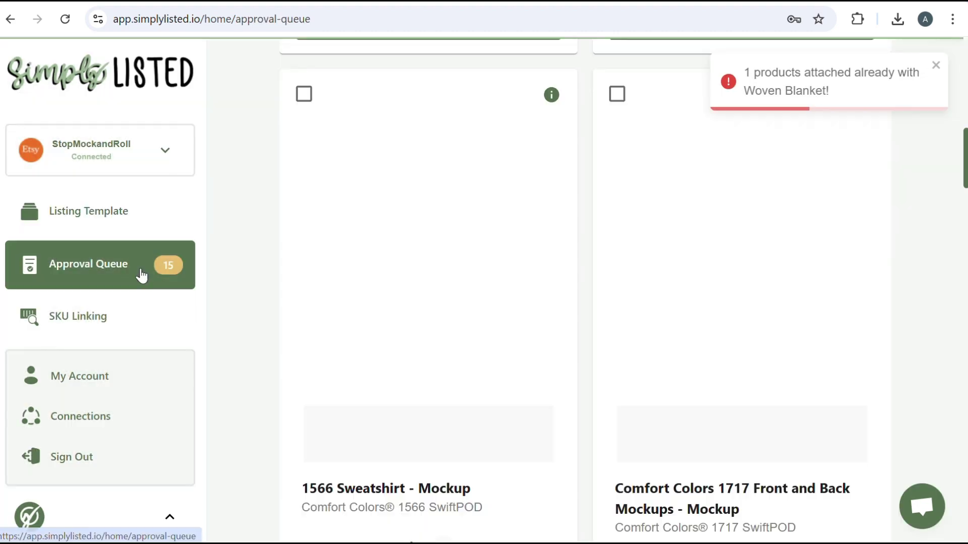
{"action": "scroll", "coordinate": [272, 263], "scroll_direction": "up", "scroll_amount": 10}
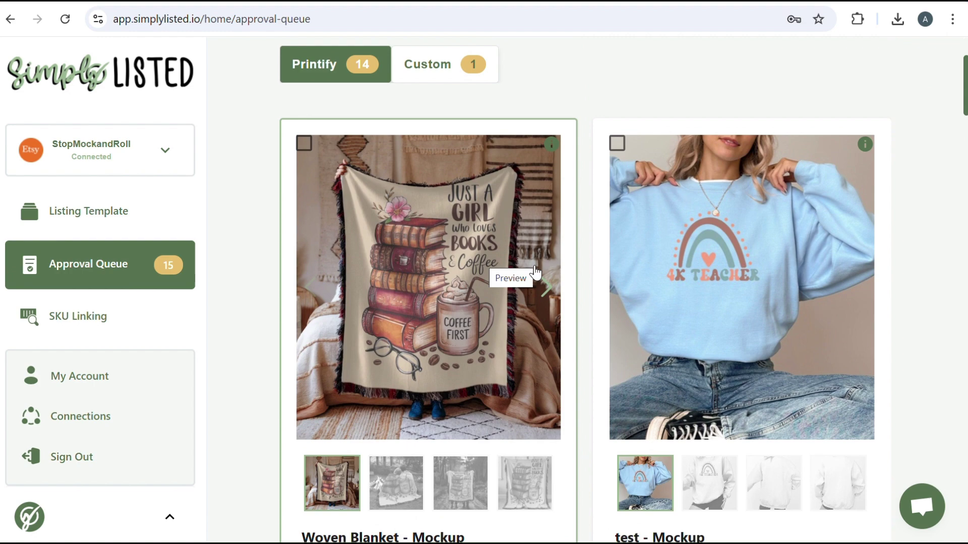
{"action": "left_click", "coordinate": [546, 289]}
{"action": "left_click", "coordinate": [546, 288]}
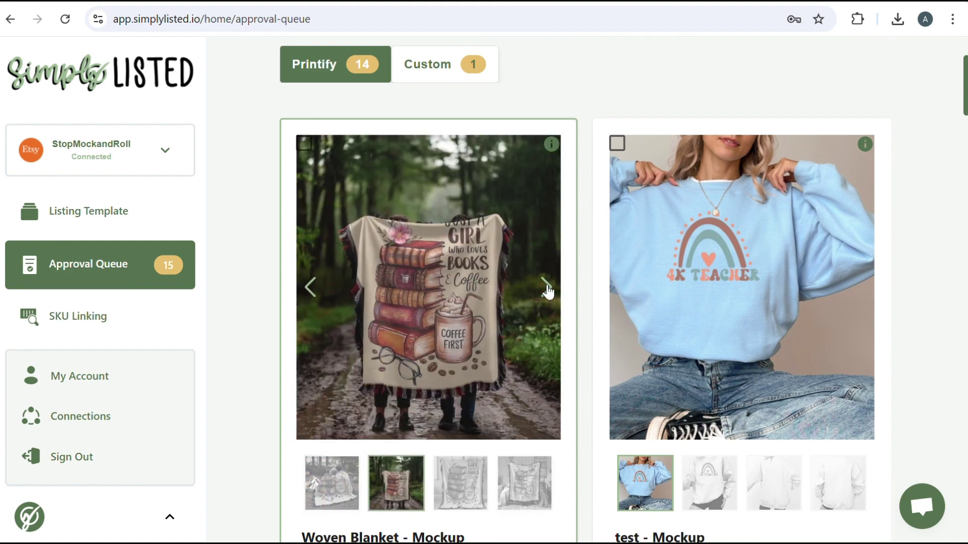
{"action": "left_click", "coordinate": [547, 289]}
{"action": "left_click", "coordinate": [547, 290]}
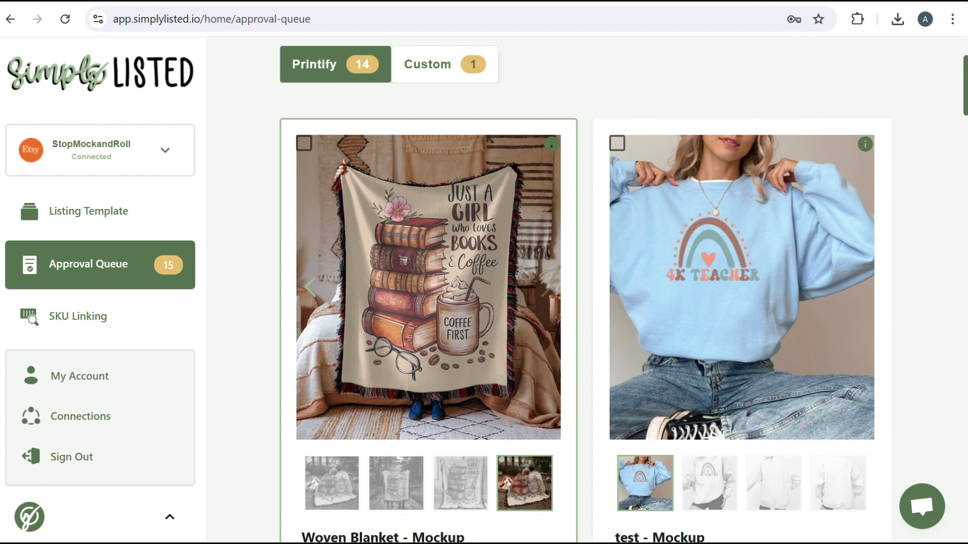
{"action": "mouse_move", "coordinate": [489, 202]}
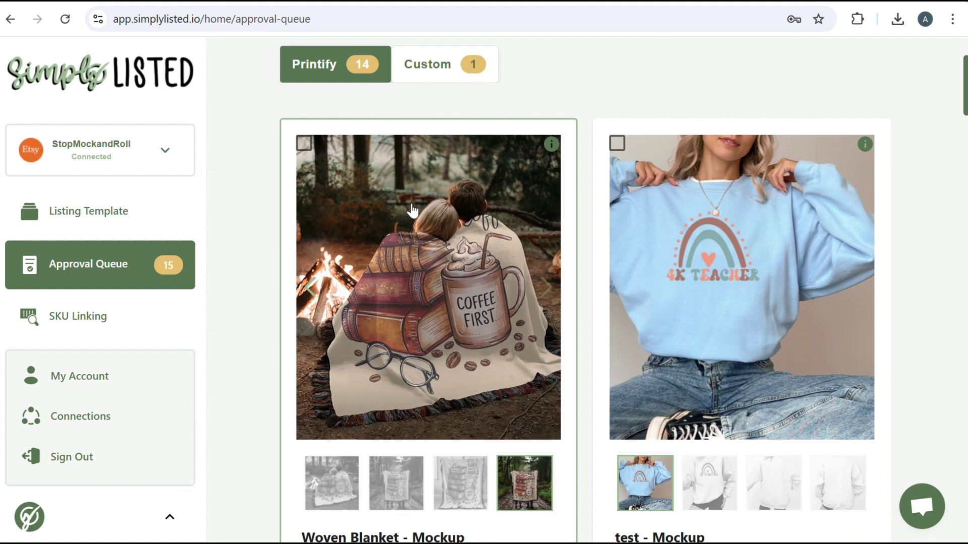
{"action": "left_click", "coordinate": [130, 218]}
Open the Woven Blanket template for editing
{"action": "scroll", "coordinate": [392, 243], "scroll_direction": "down", "scroll_amount": 13}
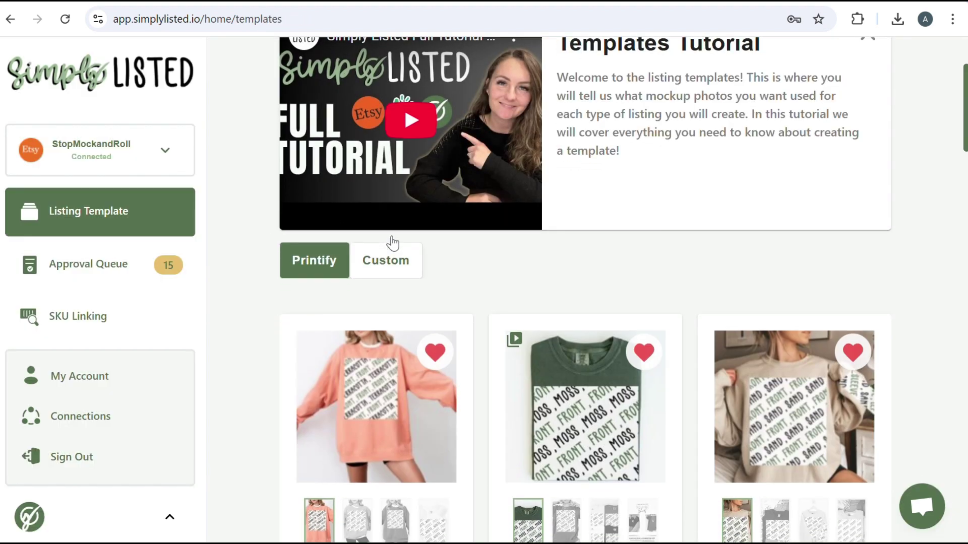
{"action": "scroll", "coordinate": [392, 243], "scroll_direction": "down", "scroll_amount": 4}
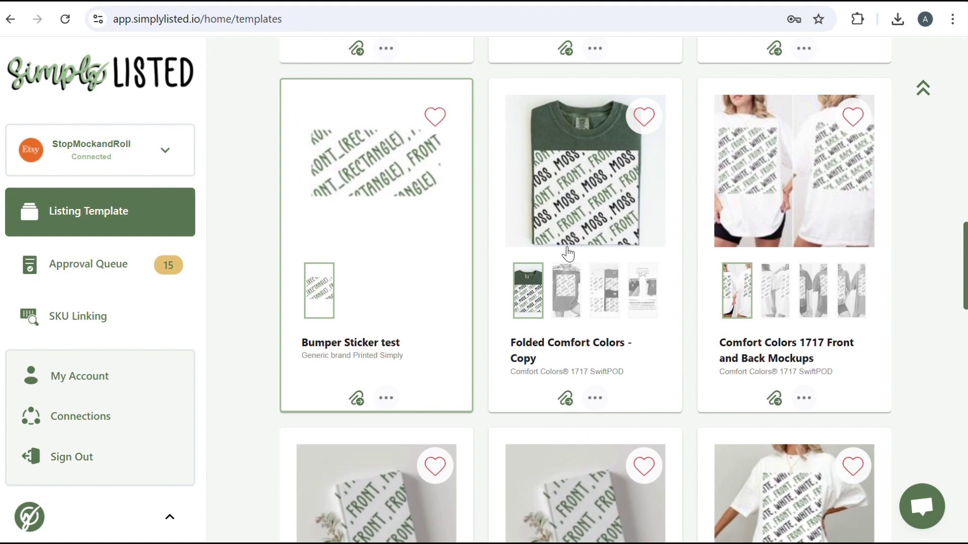
{"action": "scroll", "coordinate": [632, 253], "scroll_direction": "up", "scroll_amount": 5}
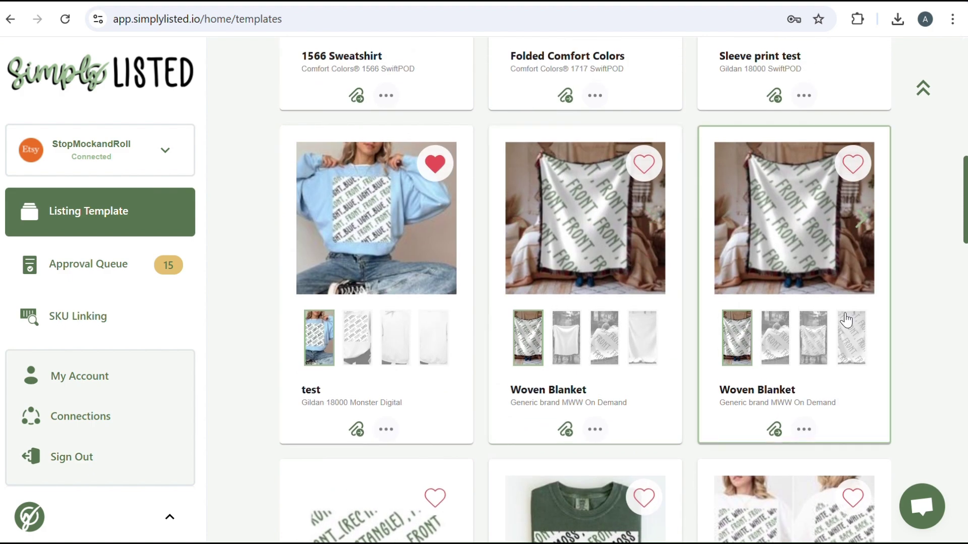
{"action": "left_click", "coordinate": [803, 429]}
{"action": "left_click", "coordinate": [747, 221]}
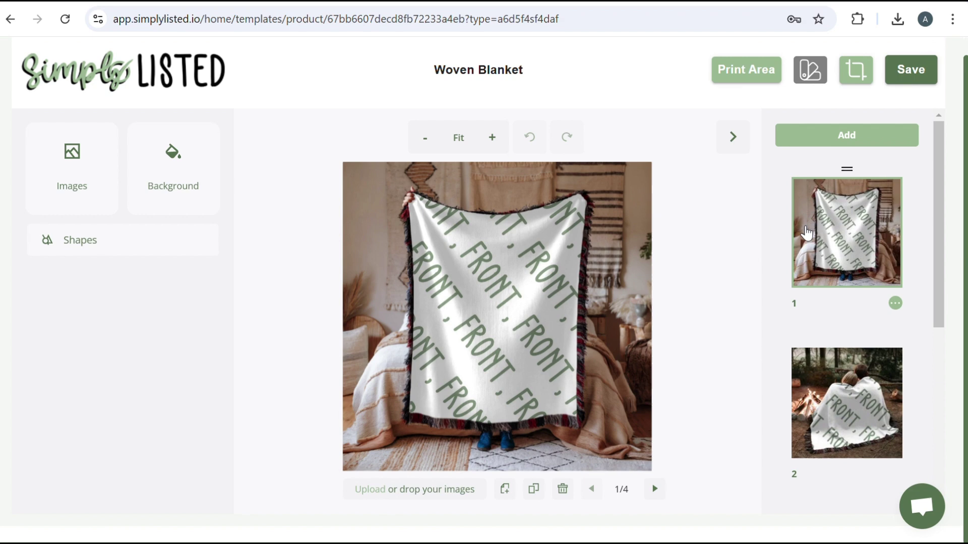
Name mockup page 1 'ignorevideo' and save the template
{"action": "scroll", "coordinate": [871, 236], "scroll_direction": "down", "scroll_amount": 2}
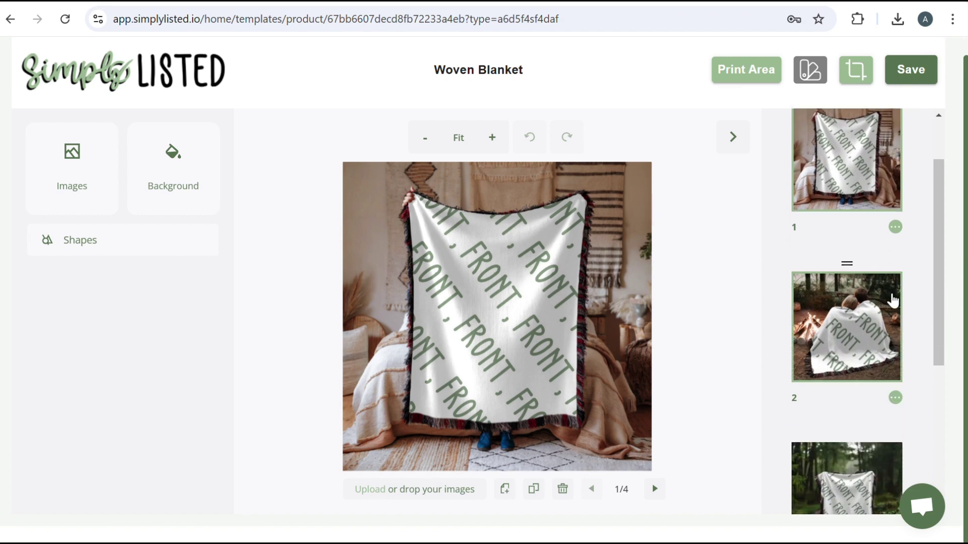
{"action": "left_click", "coordinate": [895, 227]}
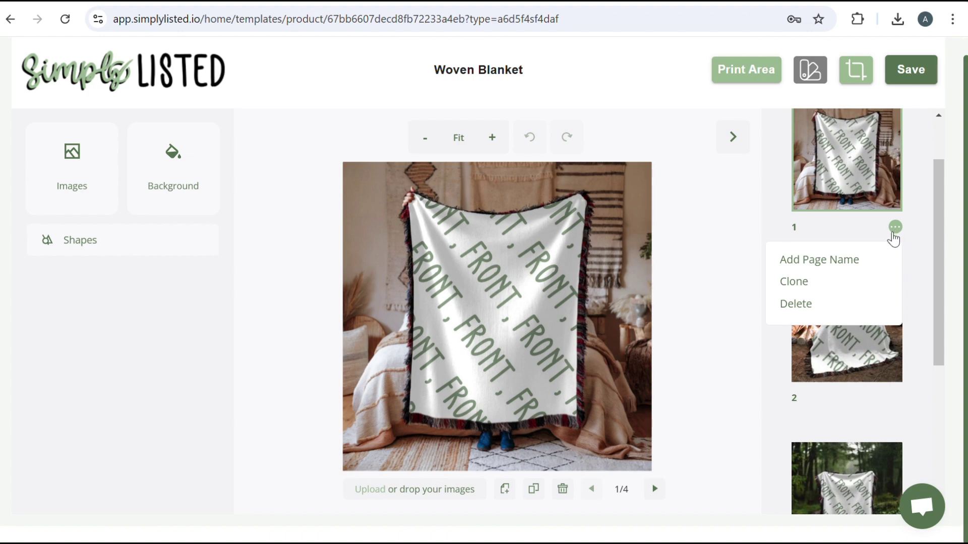
{"action": "left_click", "coordinate": [841, 259]}
{"action": "left_click", "coordinate": [494, 320]}
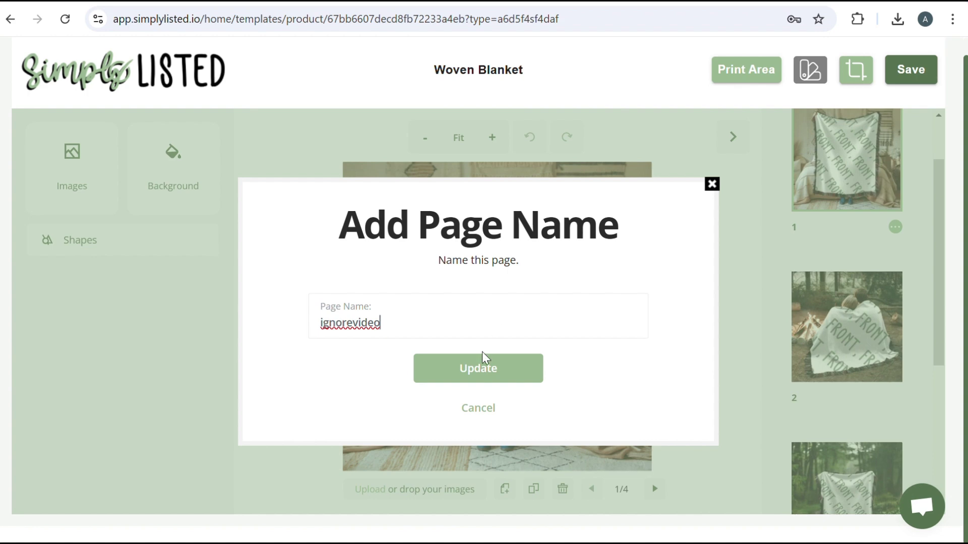
{"action": "left_click", "coordinate": [482, 365]}
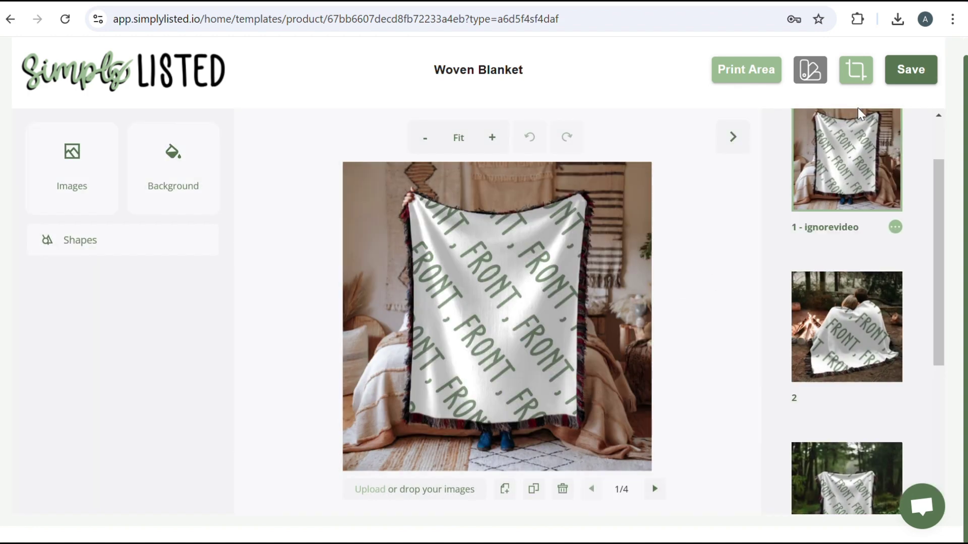
{"action": "left_click", "coordinate": [903, 74]}
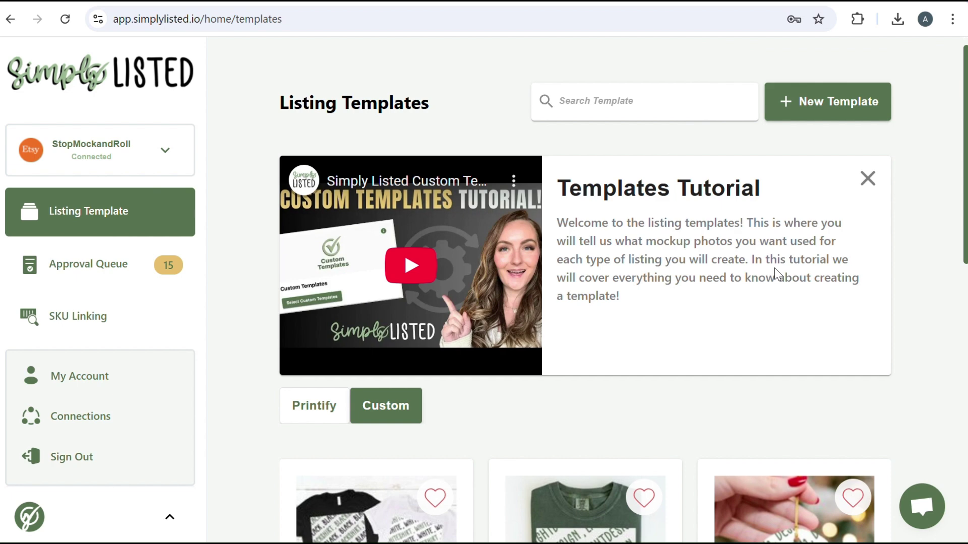
{"action": "left_click", "coordinate": [123, 264]}
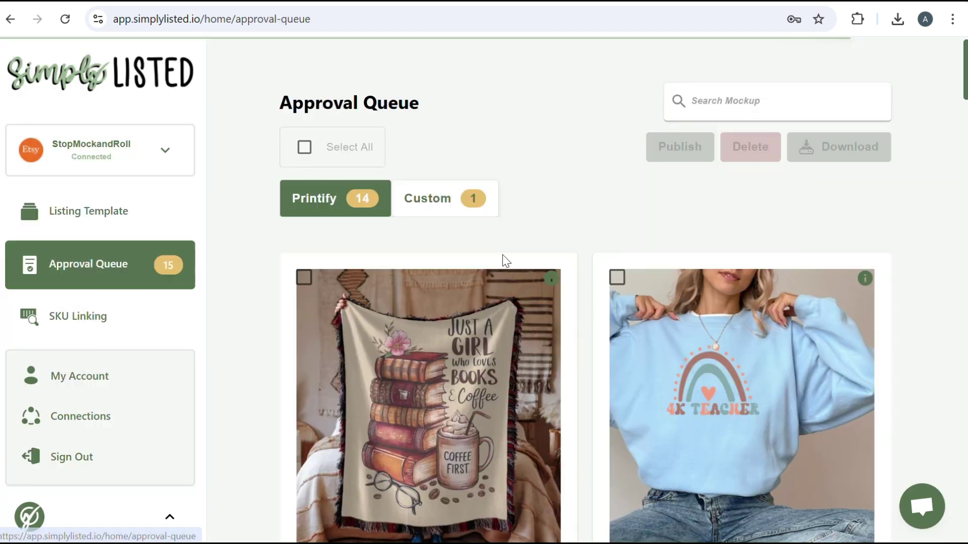
{"action": "scroll", "coordinate": [464, 293], "scroll_direction": "down", "scroll_amount": 1}
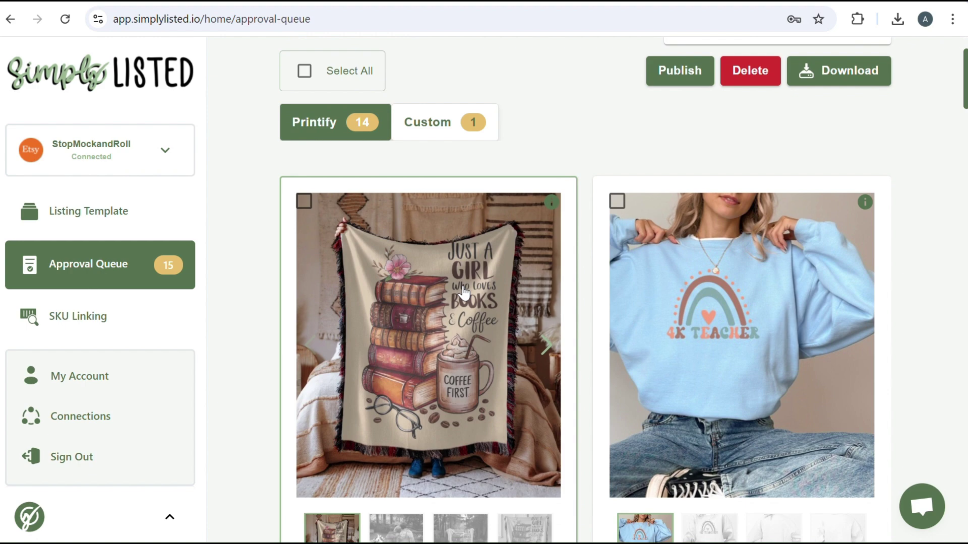
{"action": "left_click", "coordinate": [108, 215]}
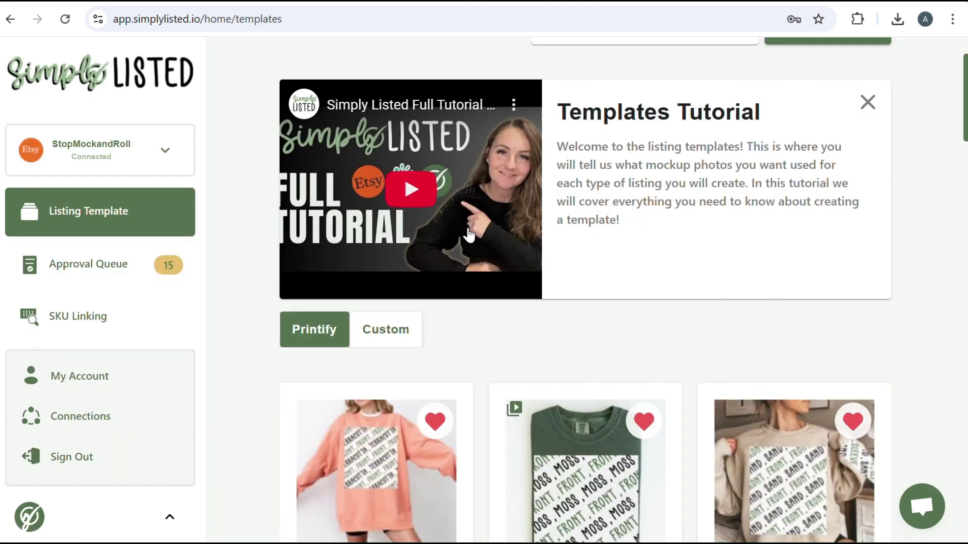
{"action": "scroll", "coordinate": [469, 234], "scroll_direction": "down", "scroll_amount": 12}
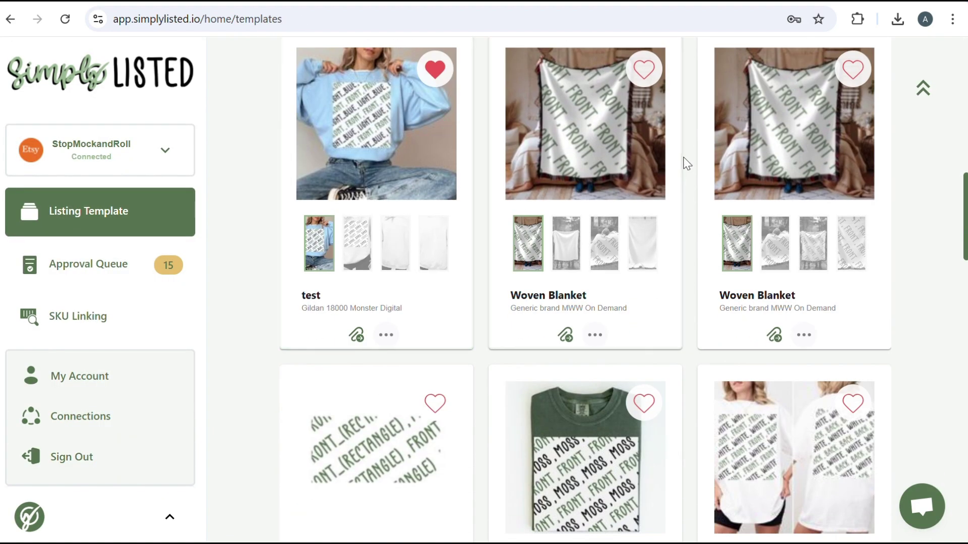
{"action": "left_click", "coordinate": [804, 335]}
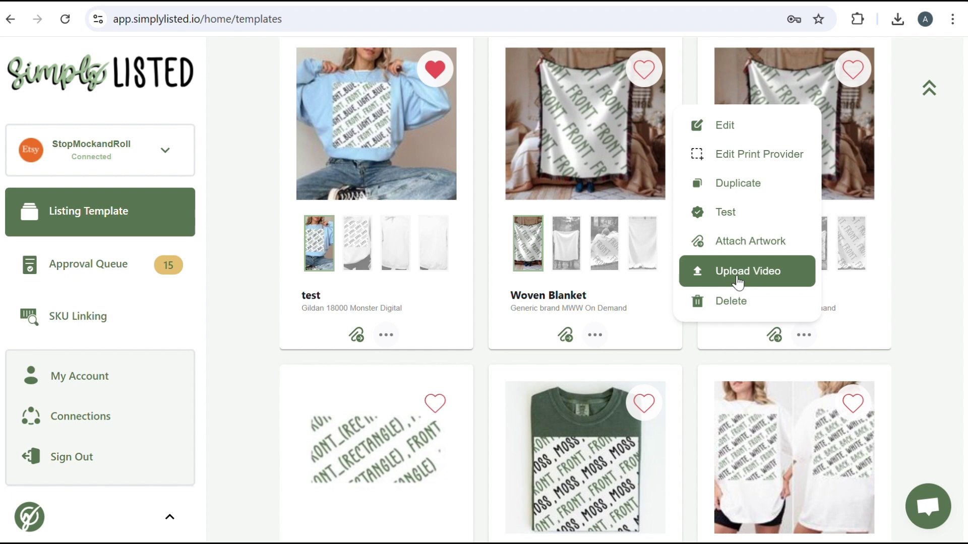
{"action": "left_click", "coordinate": [911, 202]}
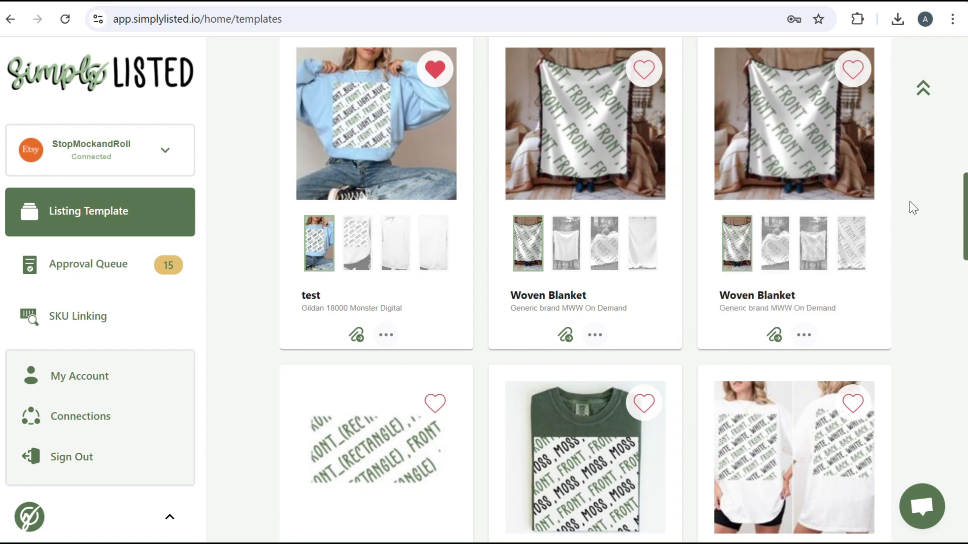